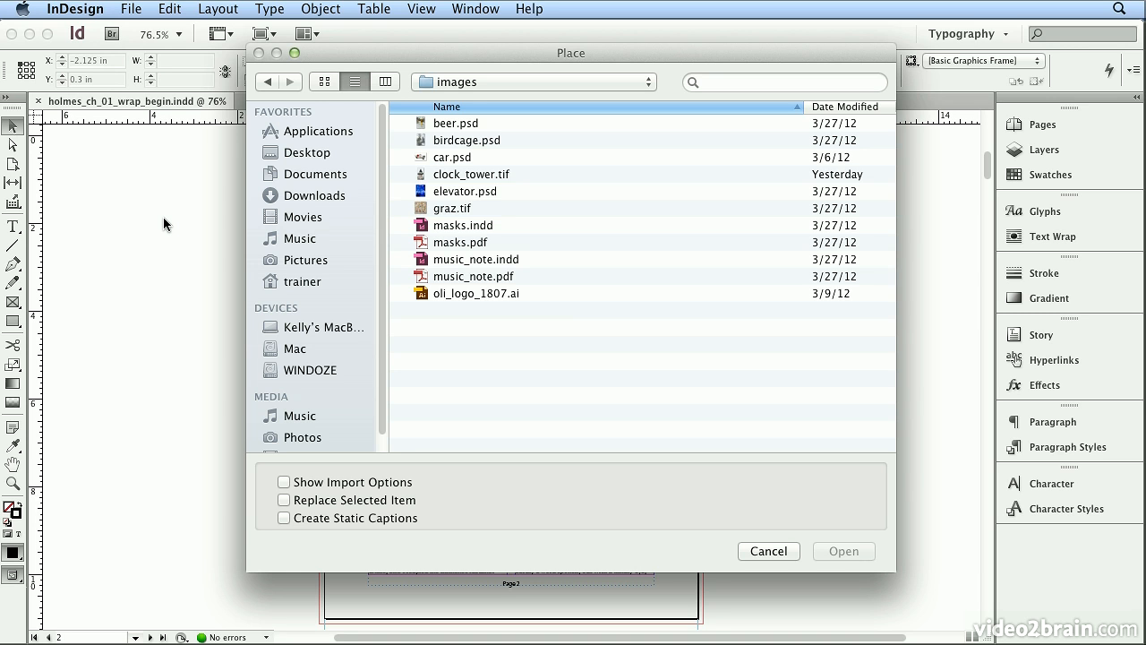
Place car.psd on page 2 and move it over the text columns to about X 0.25 in, Y 2.575 in
left_click(490, 157)
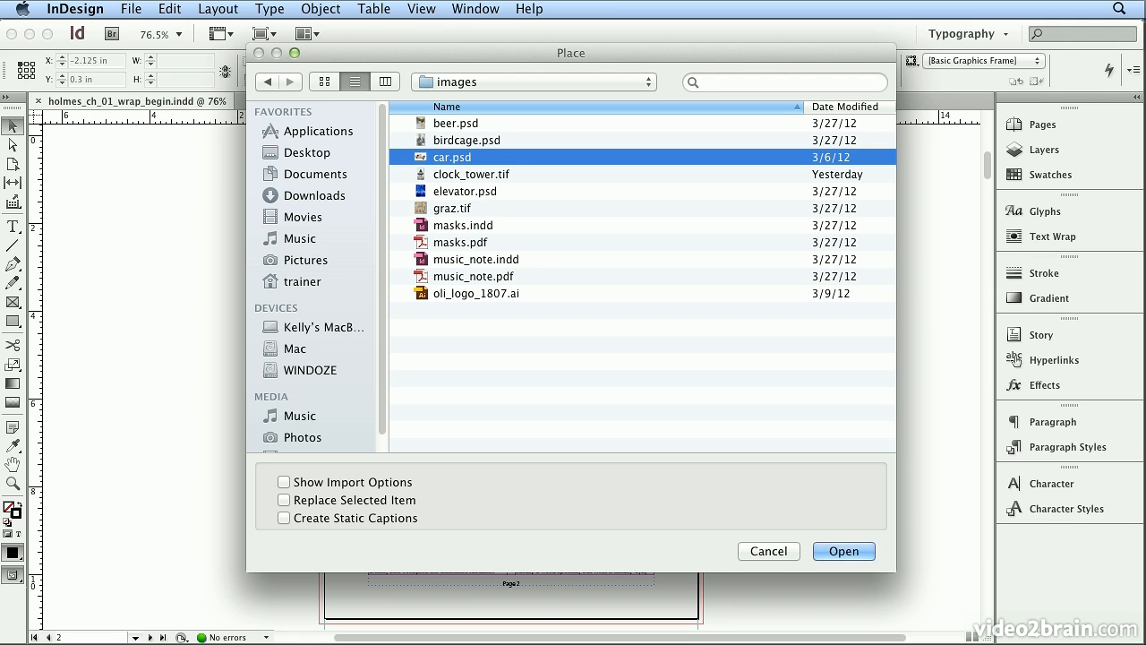
left_click(834, 553)
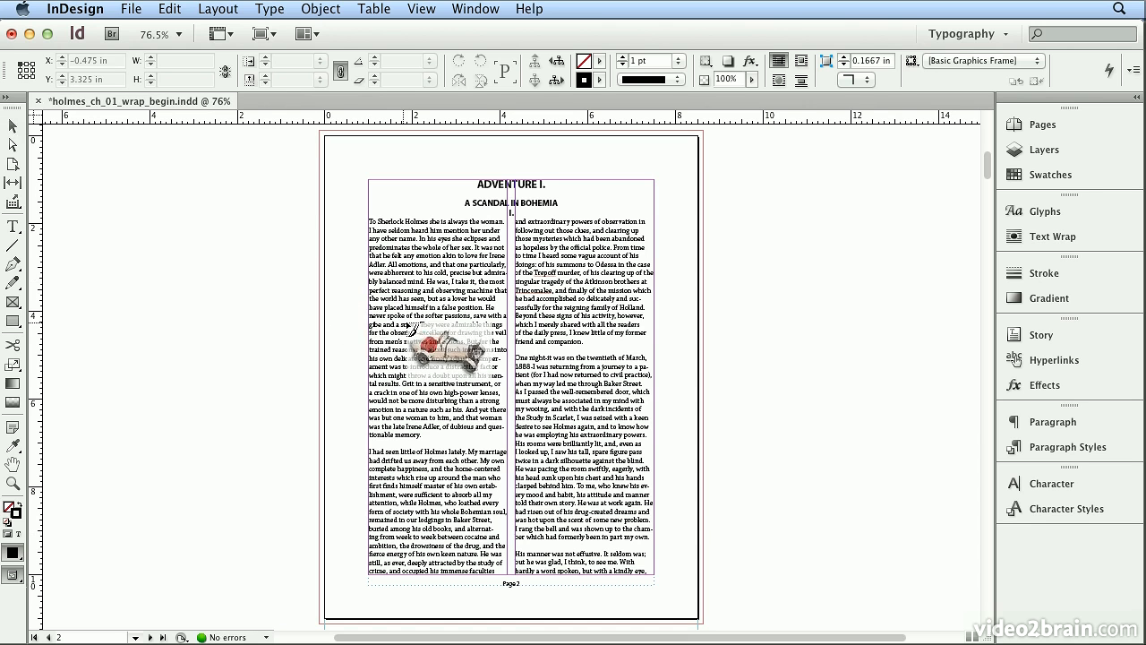
left_click(410, 322)
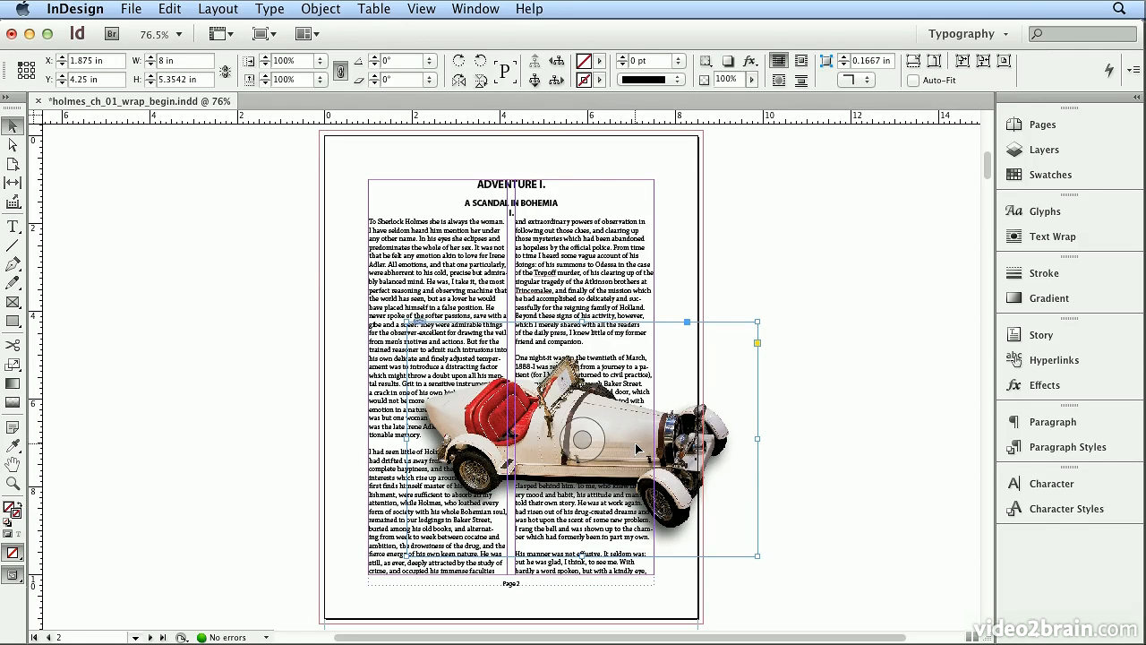
left_click_drag(636, 445, 570, 374)
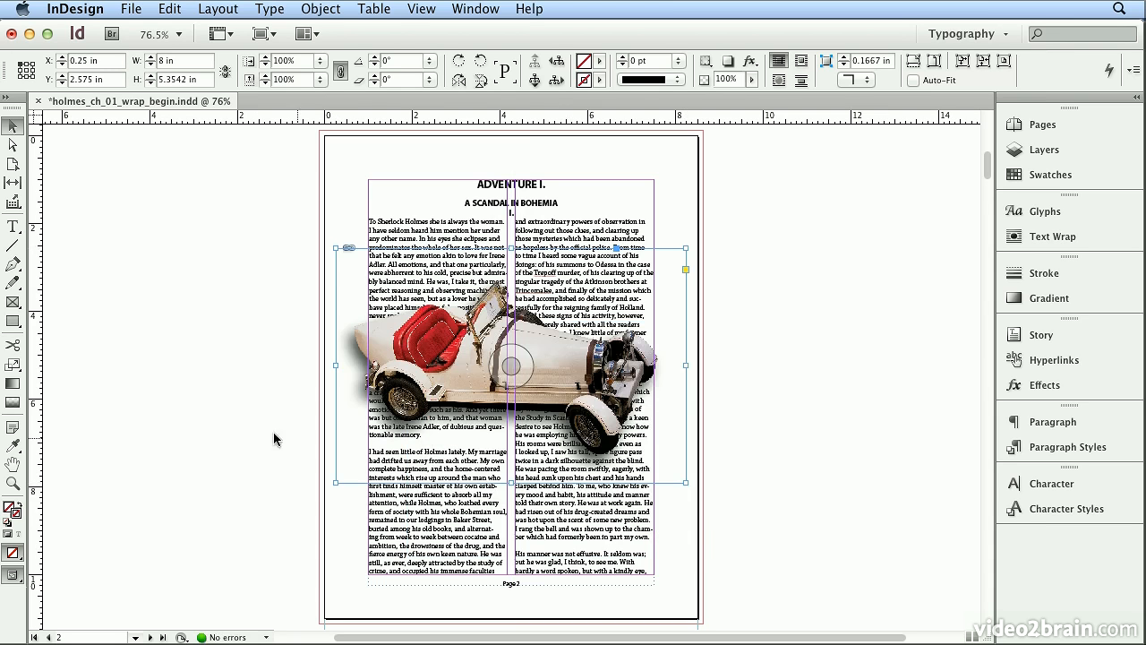
Try scaling the car image non-proportionally with the Scale tool to about 1.76 by 4.71 in, and undo the scaling
left_click(15, 365)
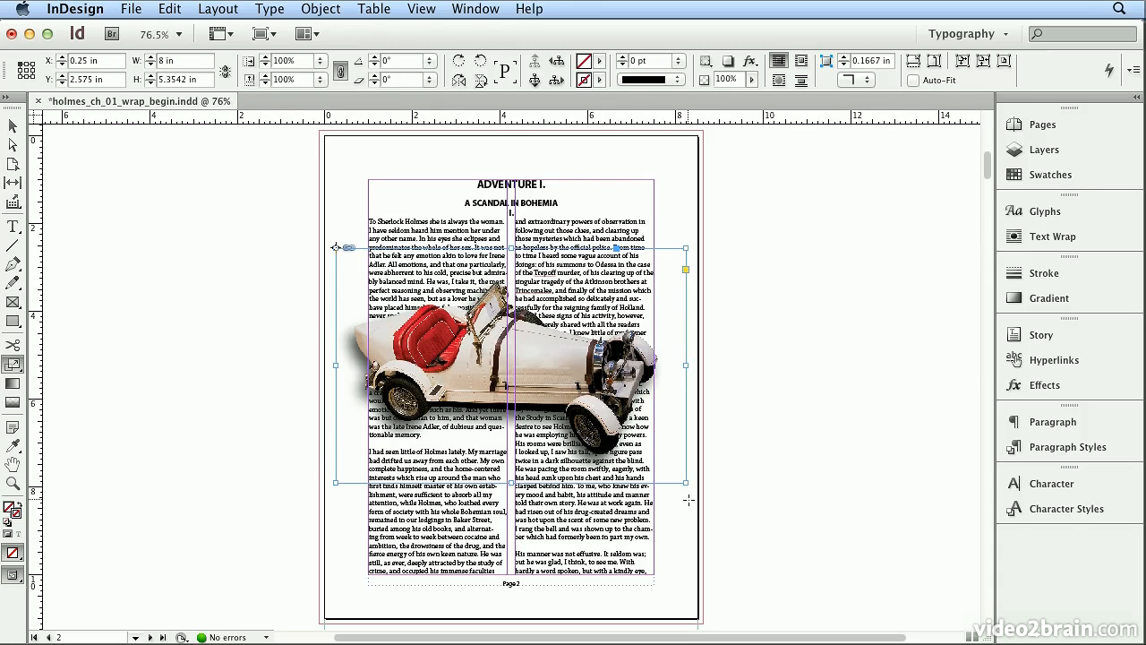
left_click_drag(684, 484, 371, 455)
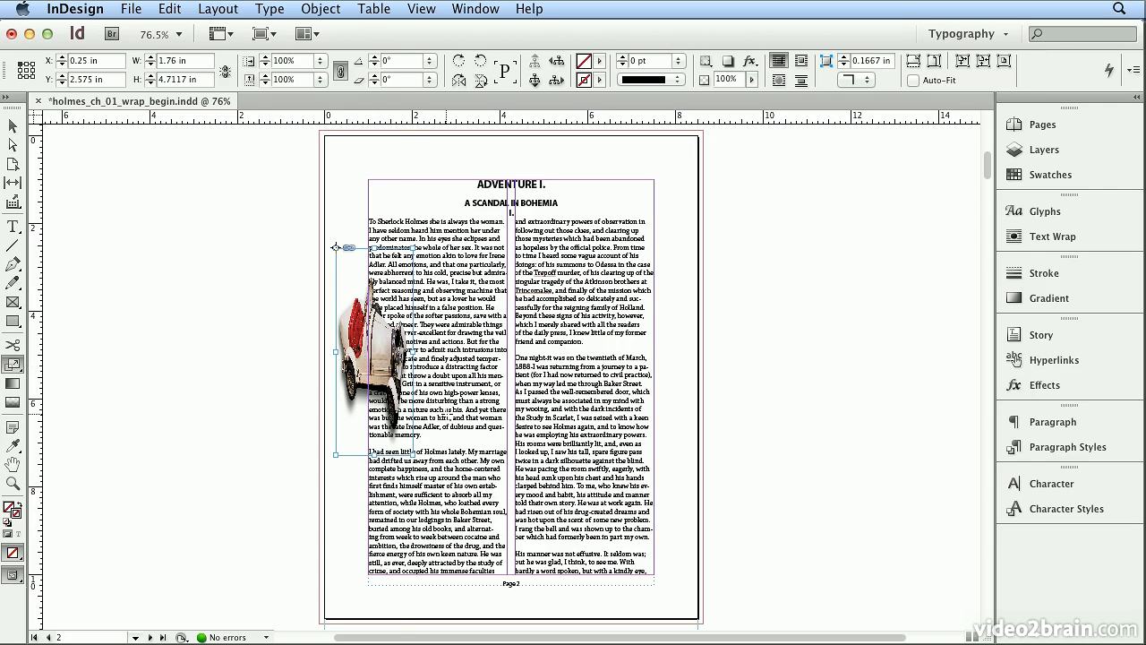
left_click(169, 9)
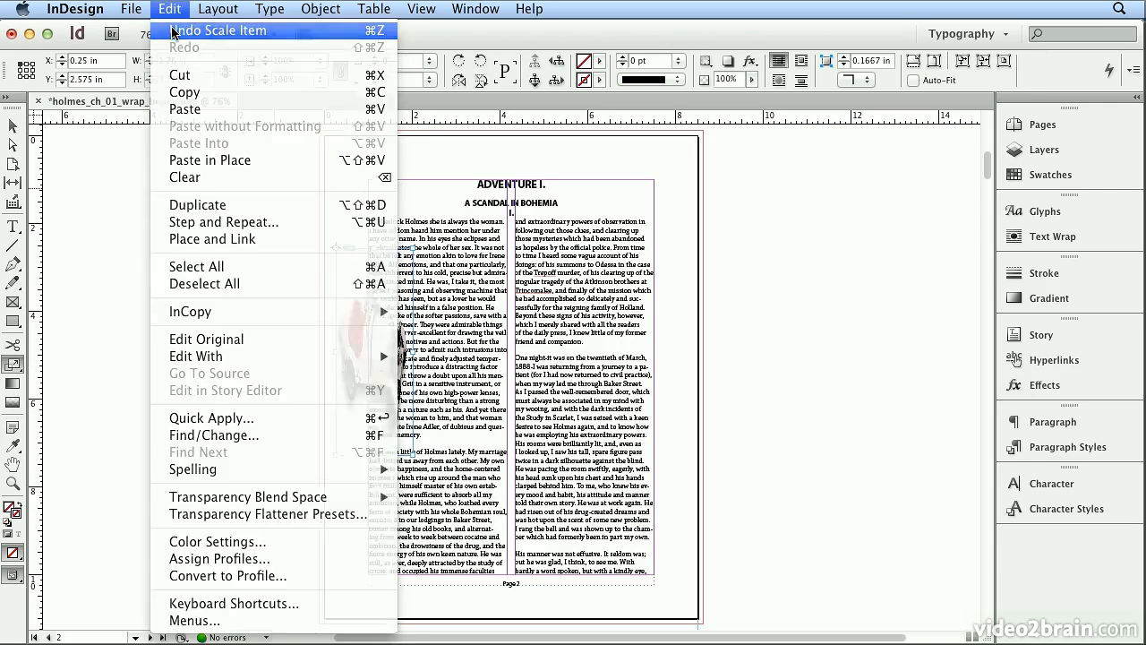
left_click(173, 32)
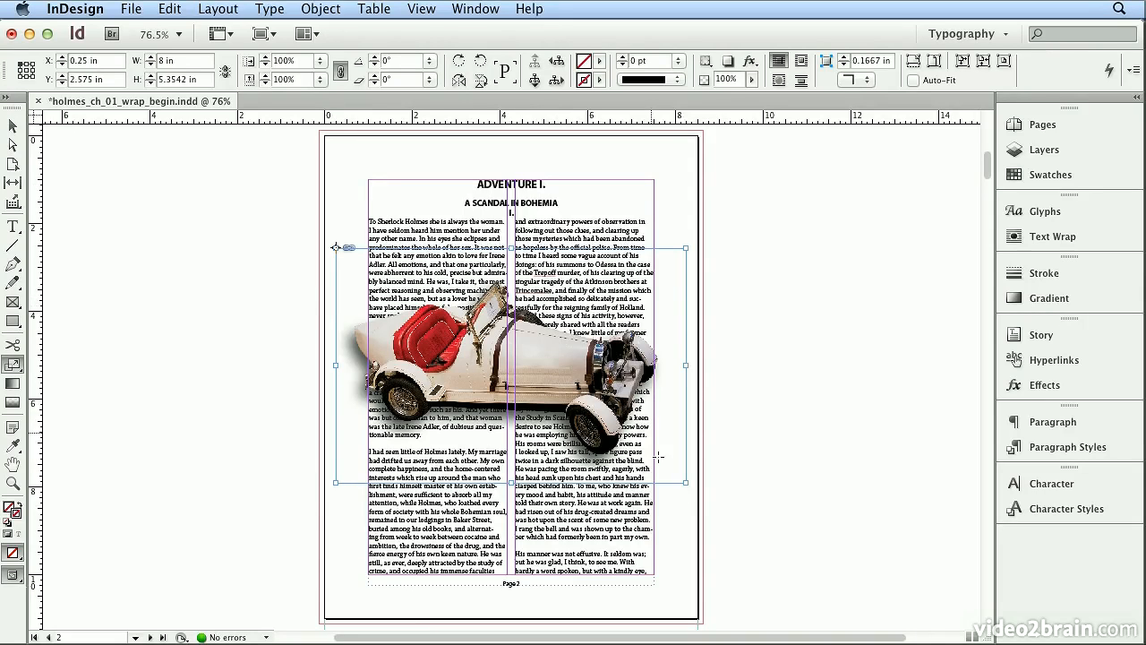
Scale the car image proportionally to about 4.11 in wide and 2.75 in high, and return to the Selection tool
left_click_drag(658, 457, 494, 354)
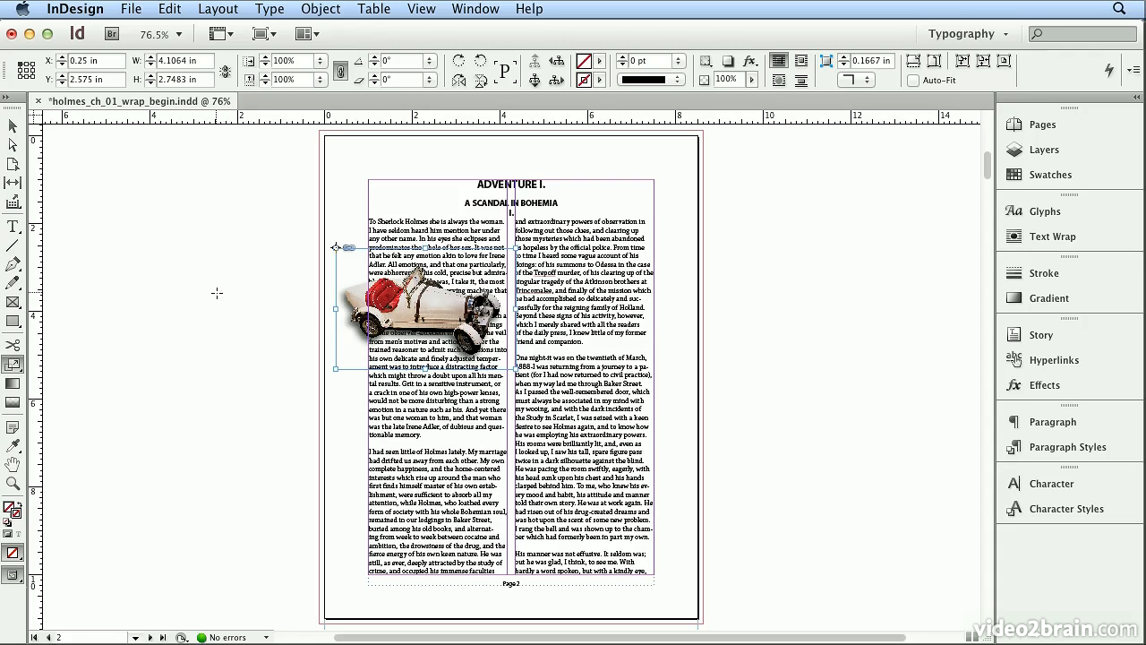
left_click(13, 128)
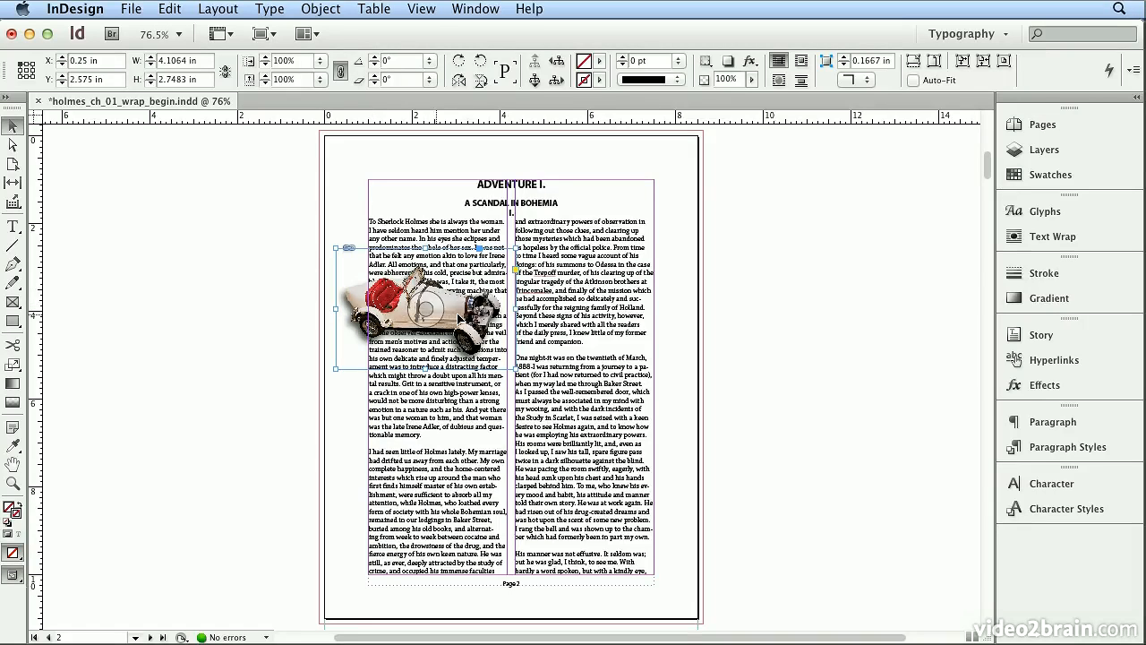
Try moving the car image inside its frame with the content grabber, and undo the move
left_click_drag(428, 312, 511, 362)
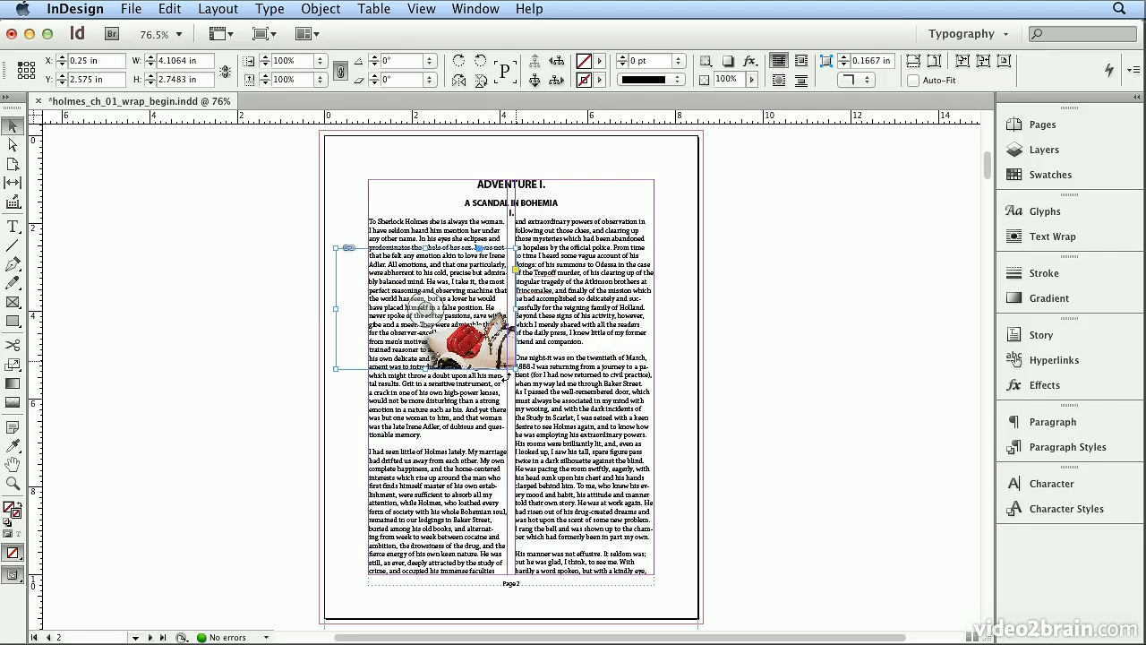
left_click(747, 385)
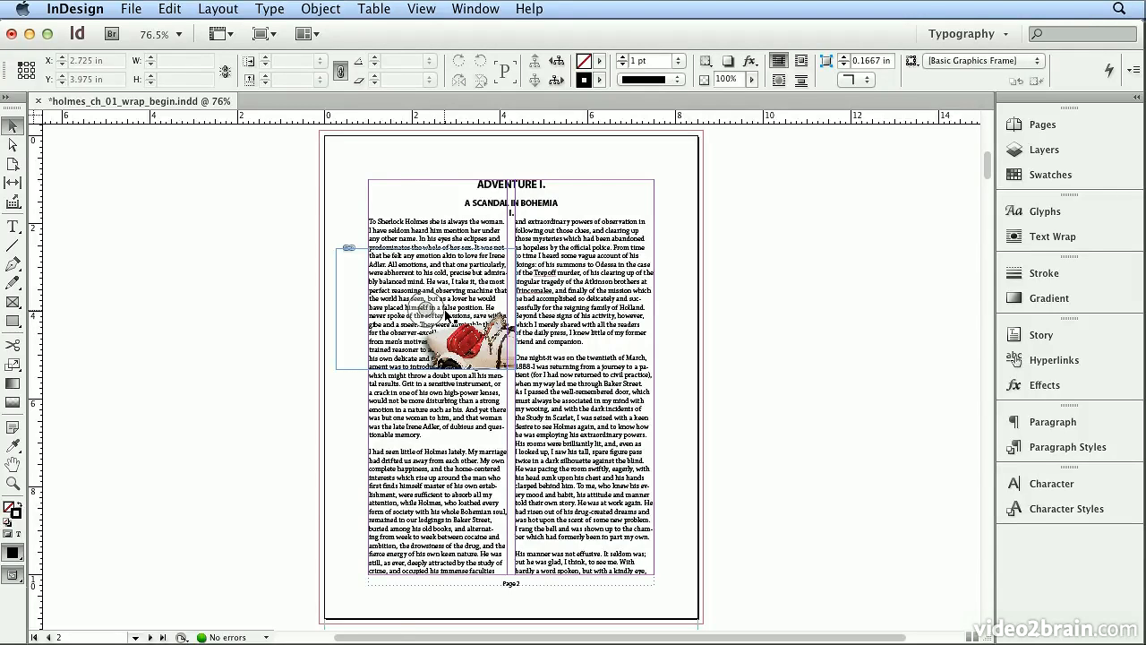
left_click(180, 10)
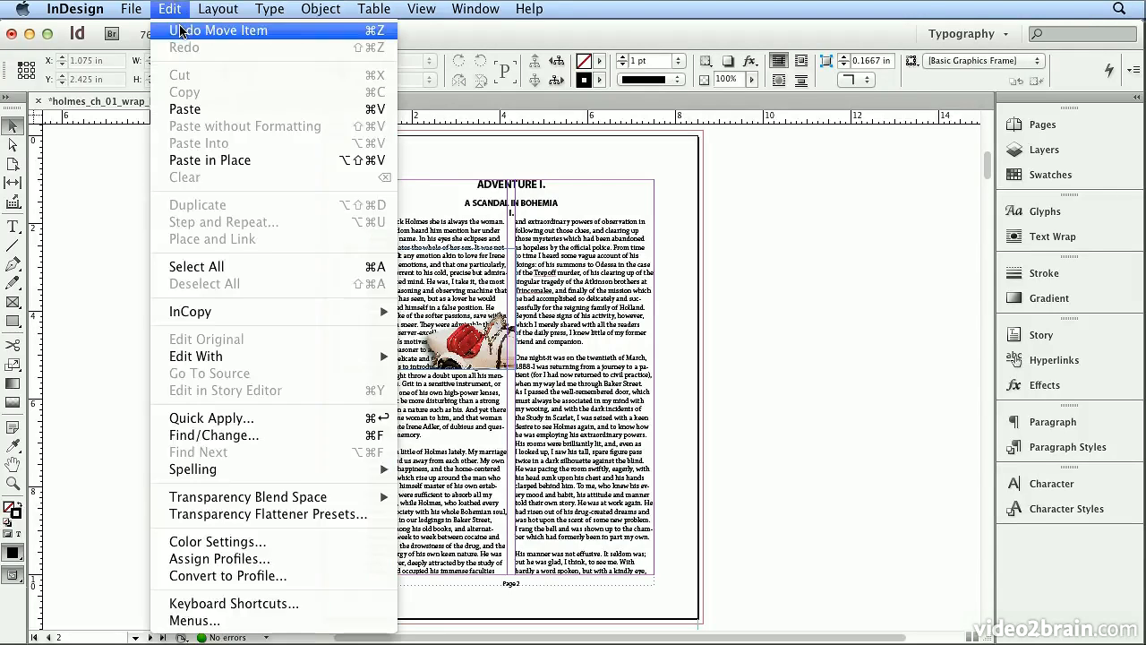
left_click(180, 31)
left_click(210, 209)
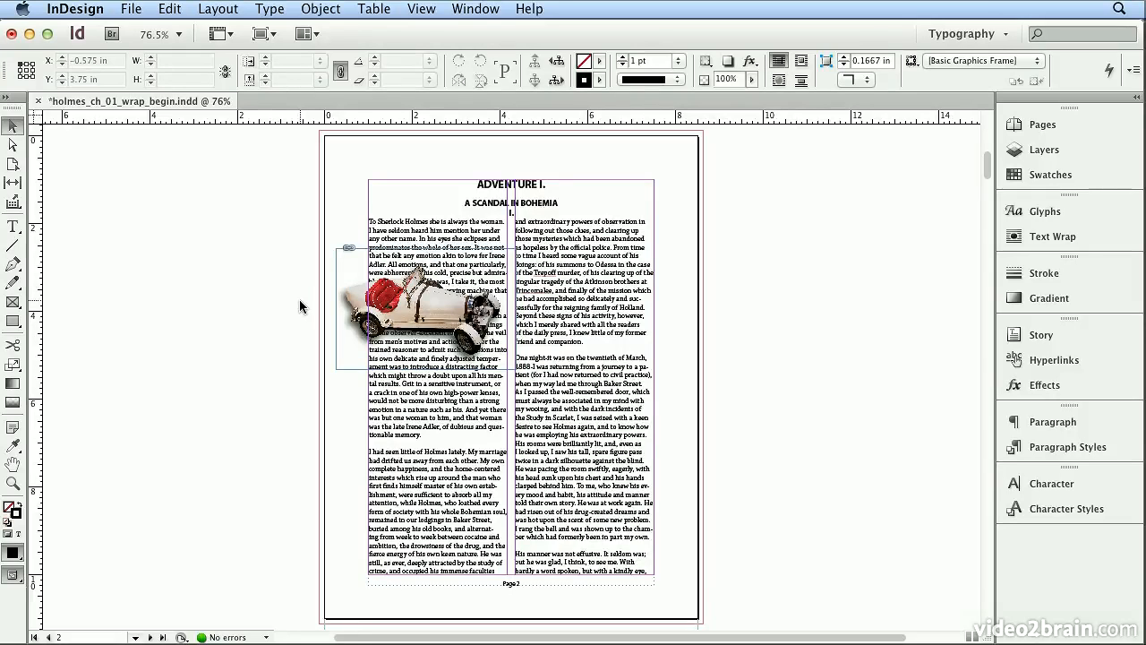
Move the whole car frame so it straddles both text columns at about X 2.2 in, Y 3.43 in
left_click(453, 300)
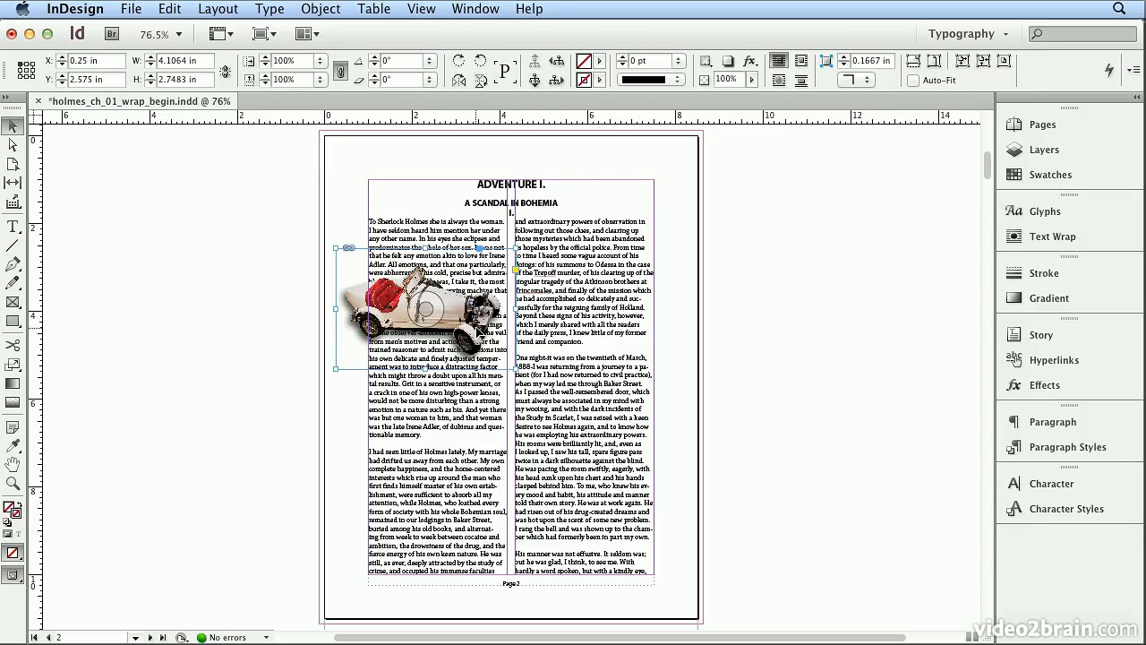
left_click_drag(482, 320, 567, 364)
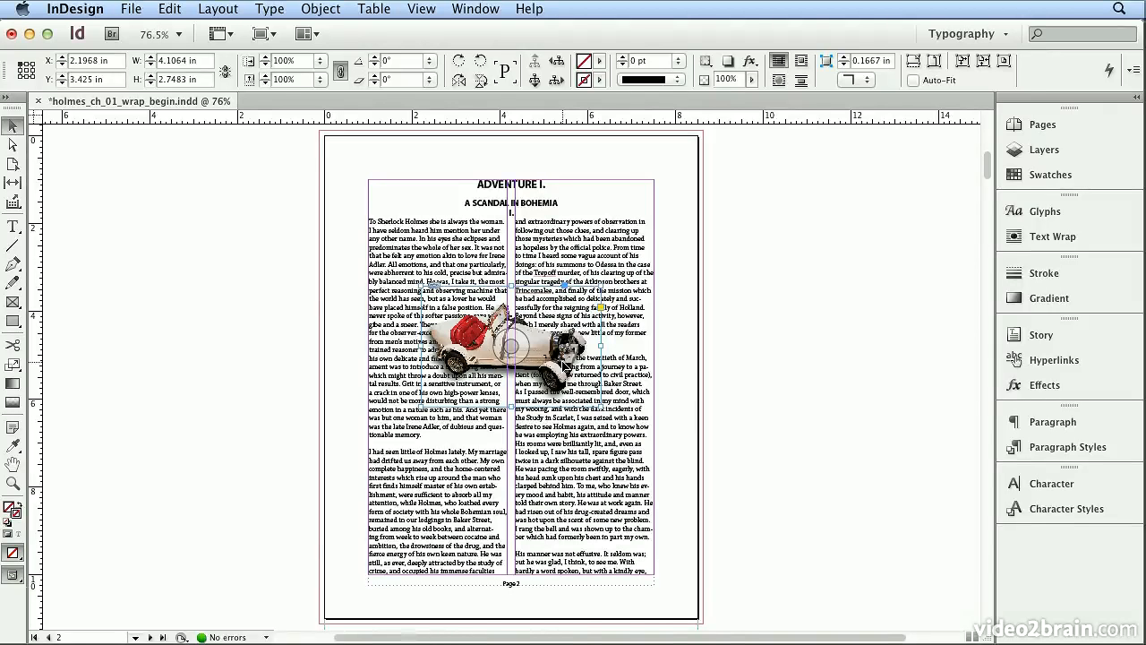
Display the text wrap settings and wrap the text around the car's bounding box
key("super+equal")
key("super+equal")
key("super+equal")
key("super+equal")
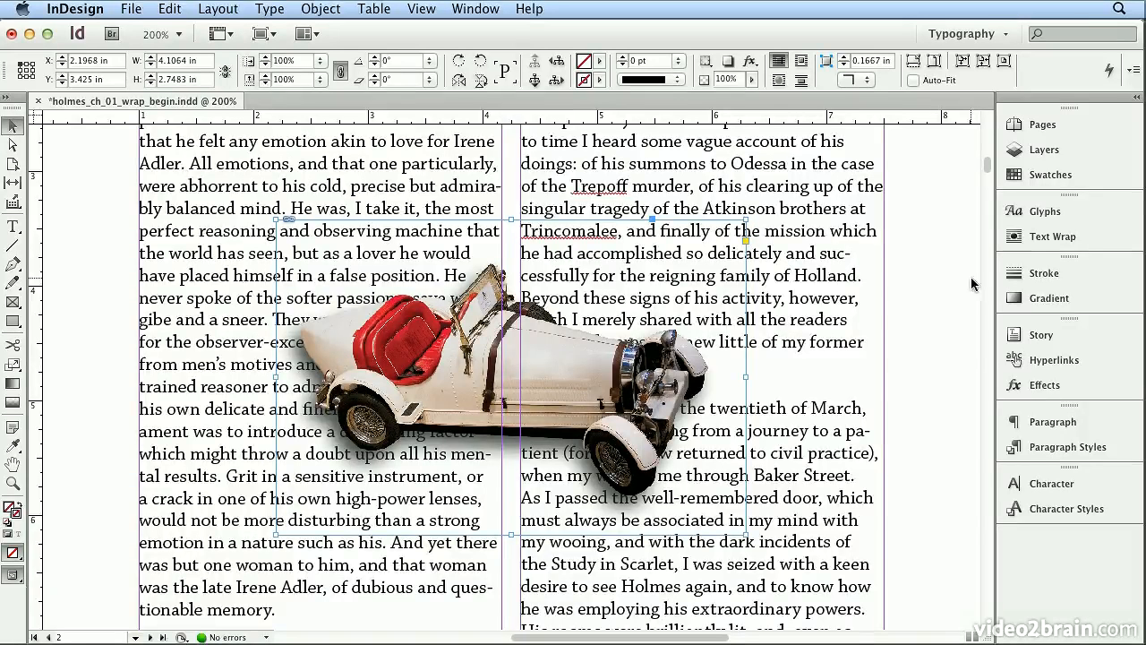
left_click(1035, 238)
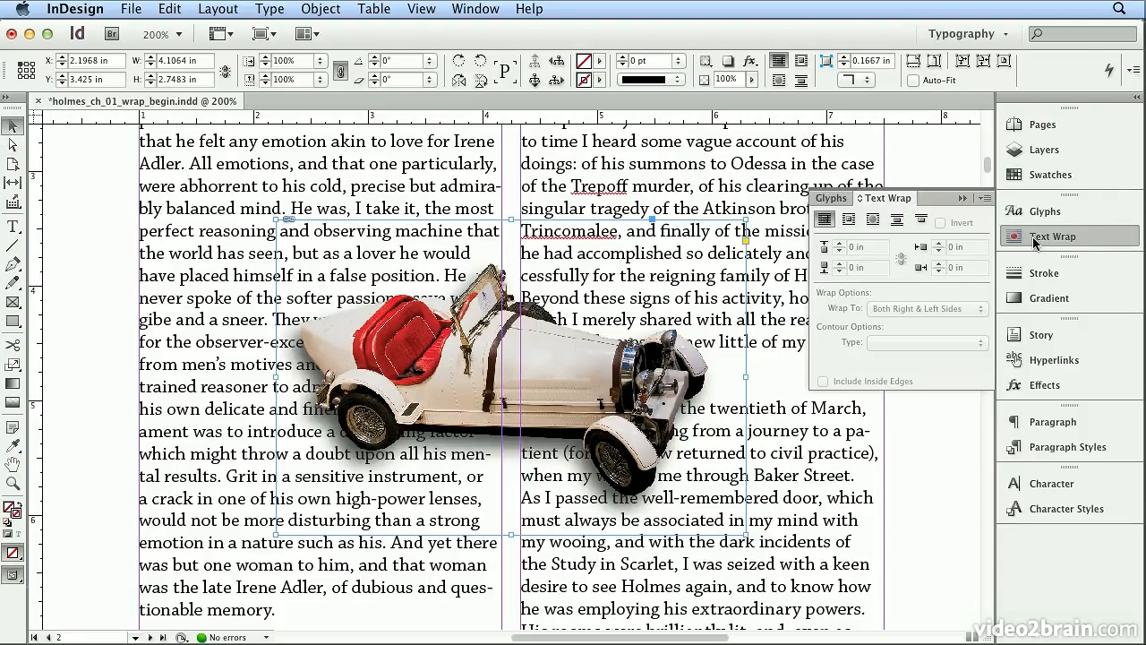
left_click(994, 38)
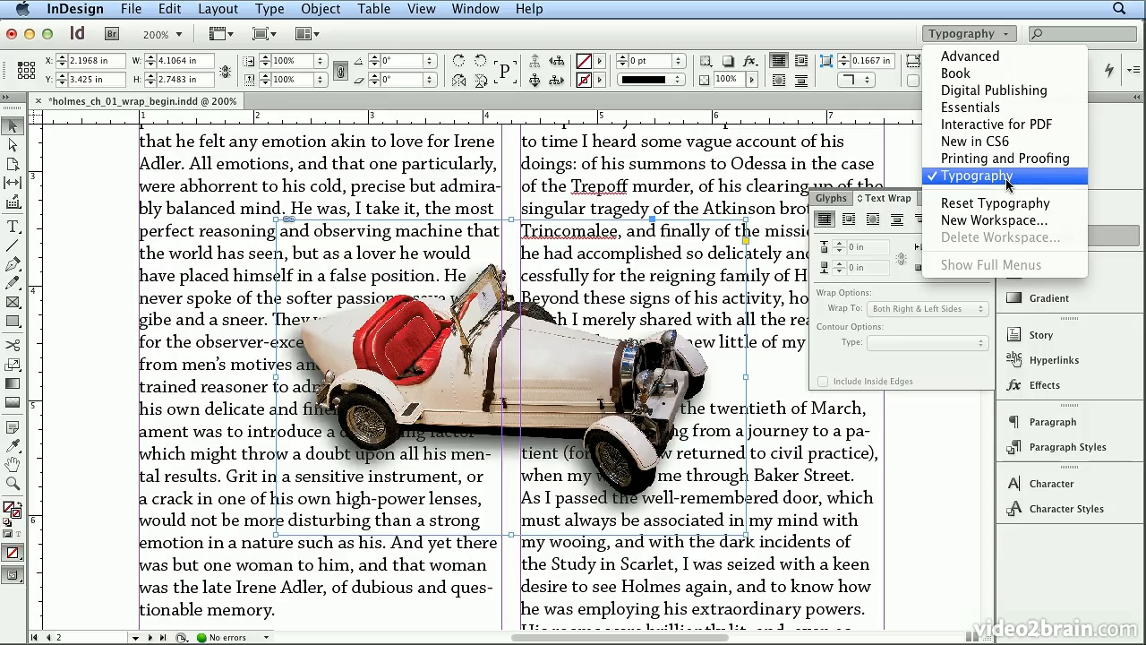
left_click(994, 33)
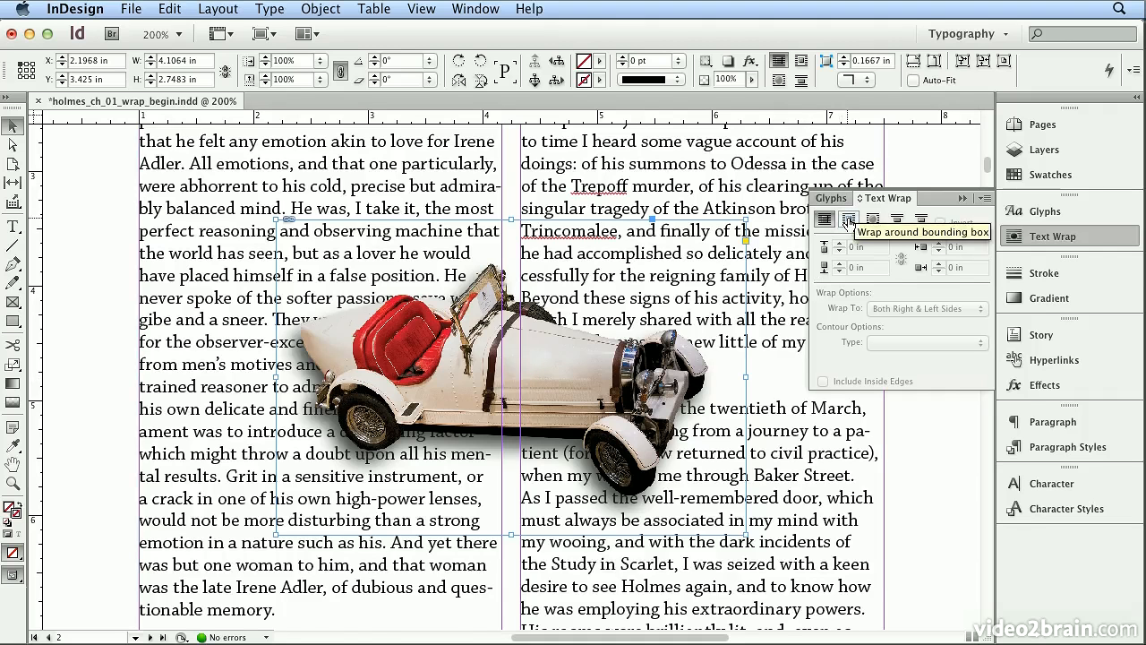
left_click(848, 222)
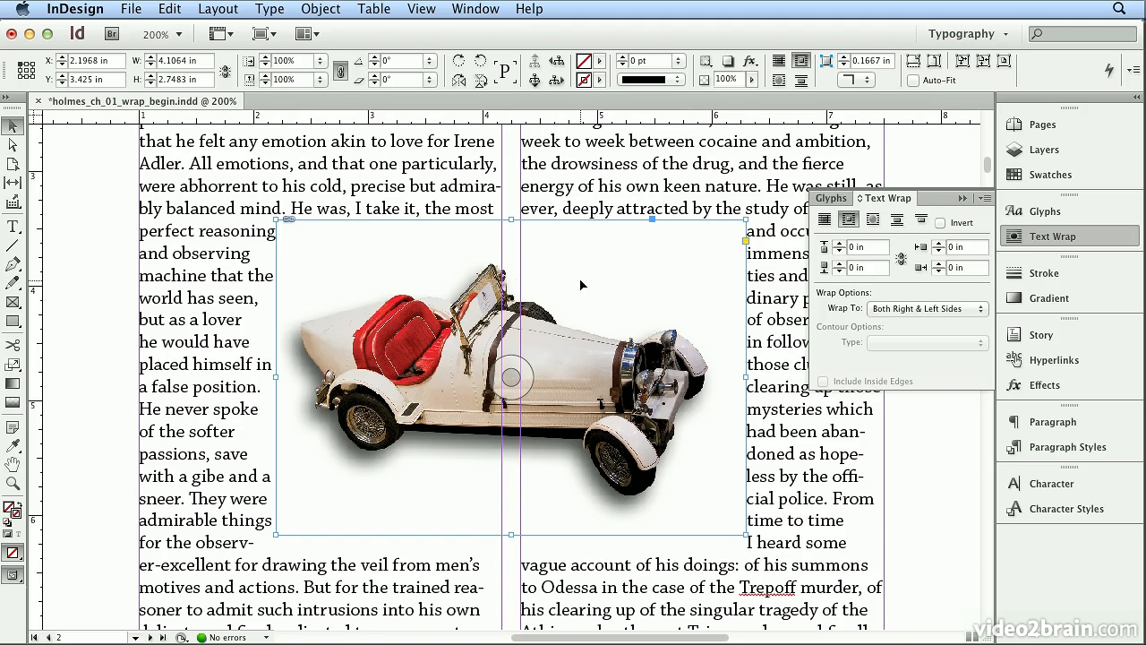
Wrap the text around the car's object shape with the contour type Detect Edges
left_click(869, 222)
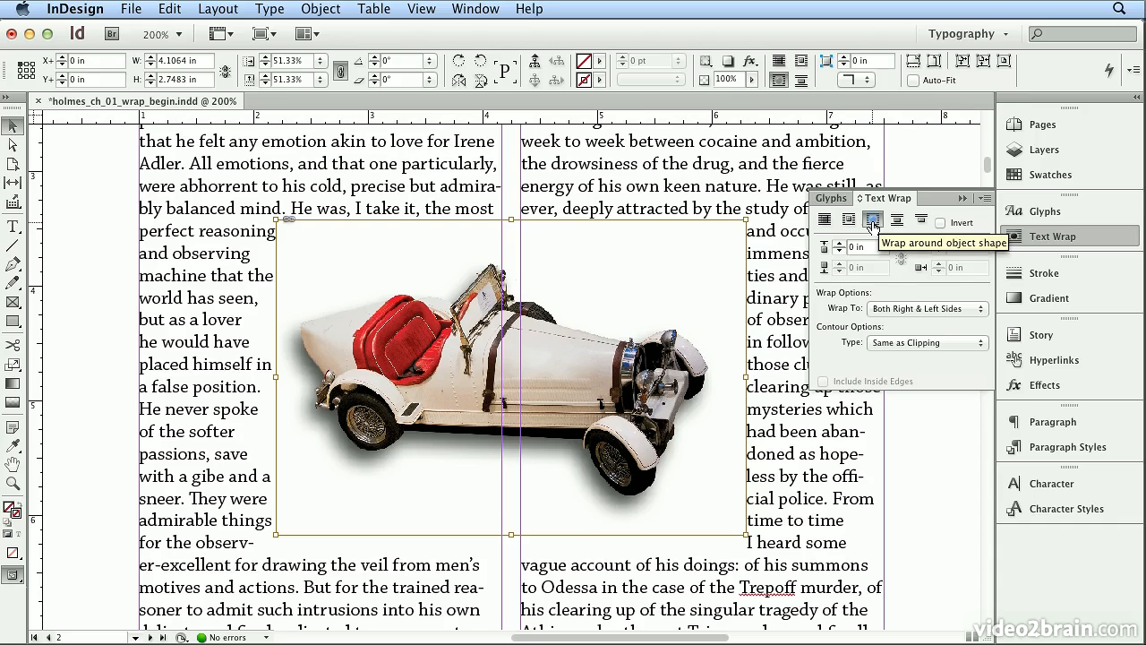
left_click(874, 344)
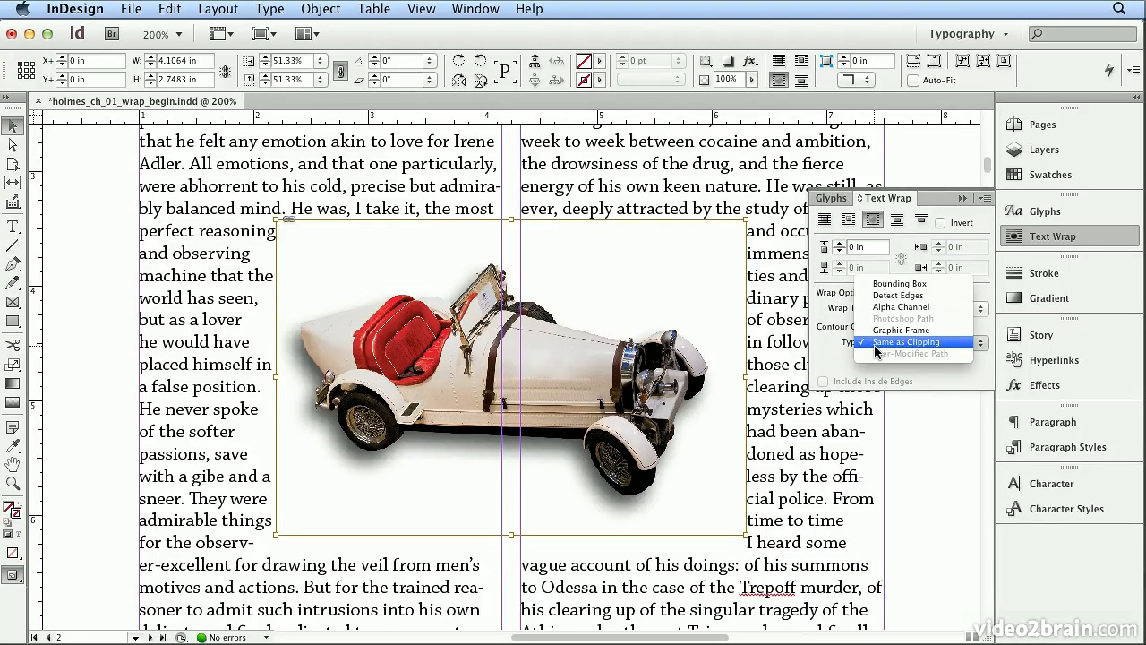
left_click(884, 296)
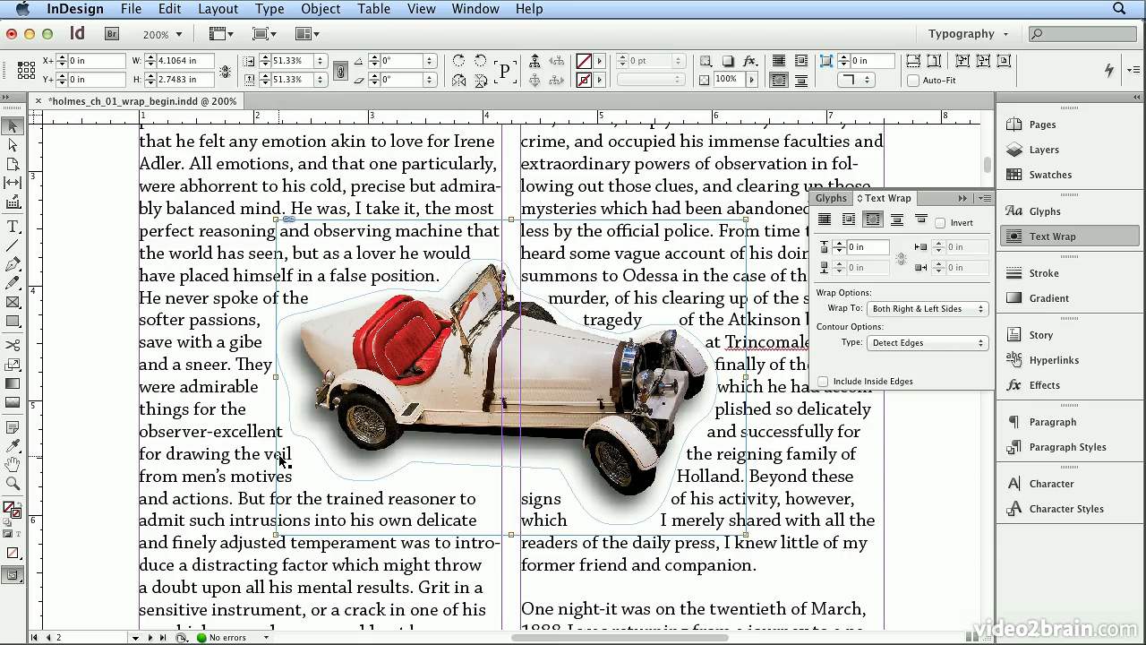
Try the Jump Object and Jump to Next Column text wraps on the car while viewing the whole page
left_click(896, 222)
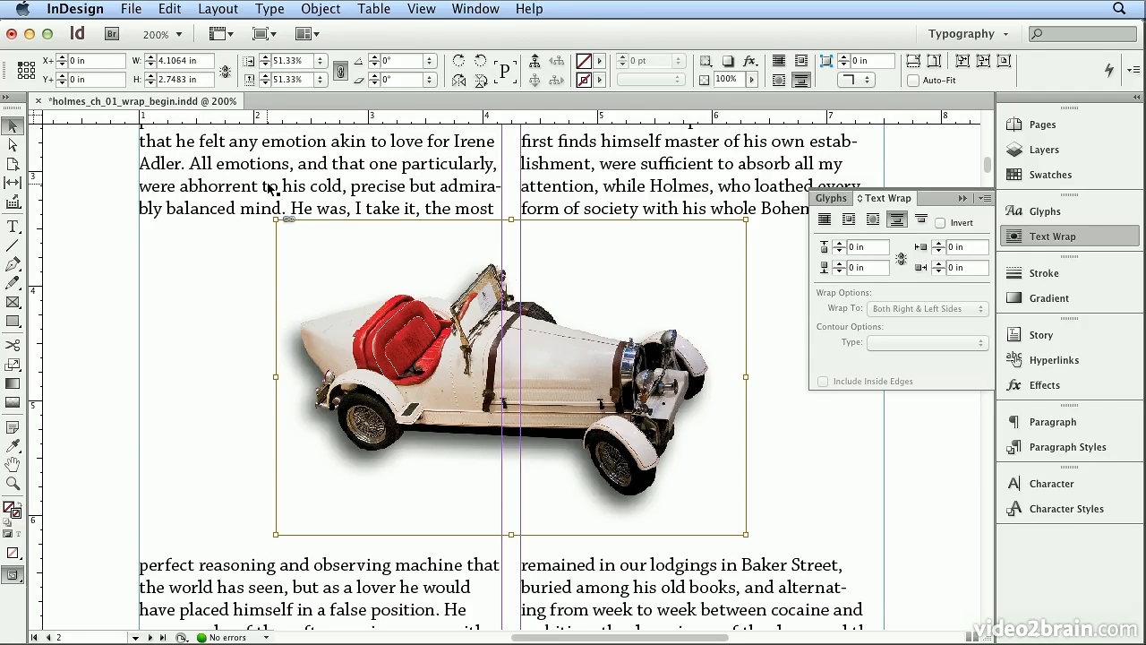
left_click(421, 9)
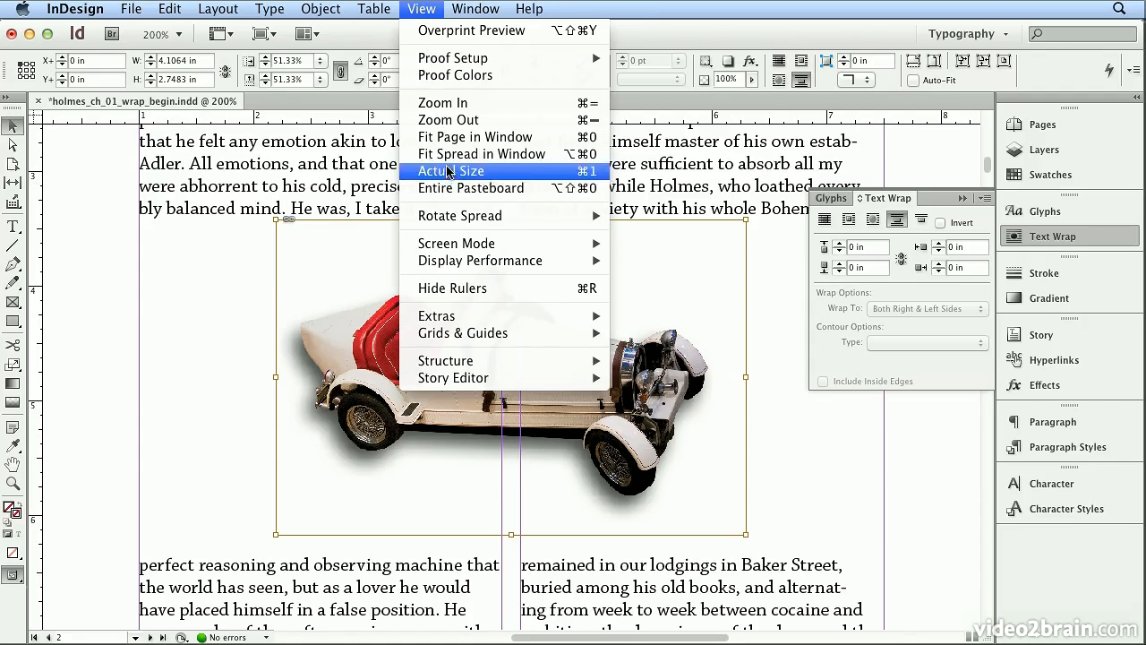
left_click(452, 139)
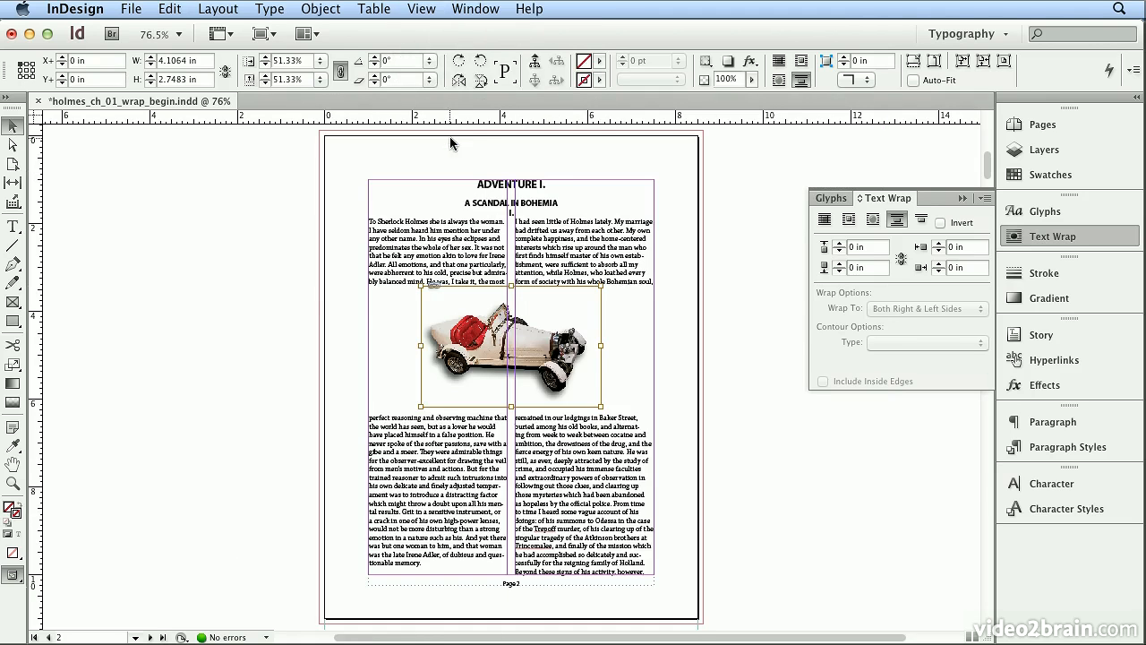
left_click(922, 228)
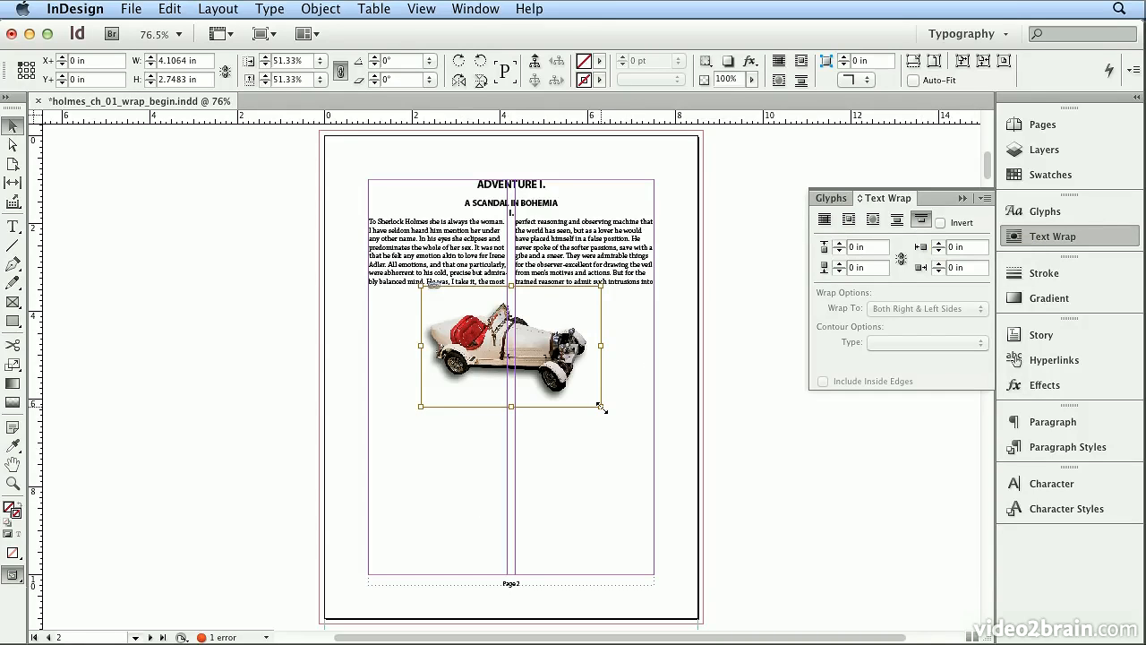
Wrap the text around the car's object shape and set the wrap offset to -0.0625 in
left_click(871, 221)
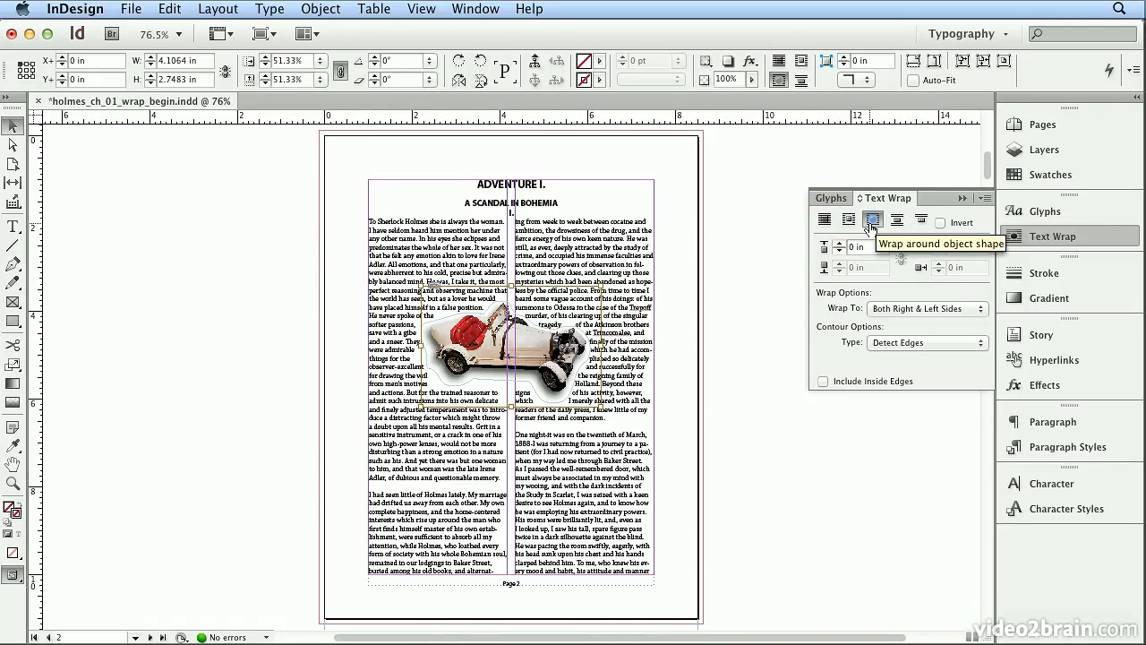
key("super+equal")
key("super+equal")
key("super+equal")
key("super+equal")
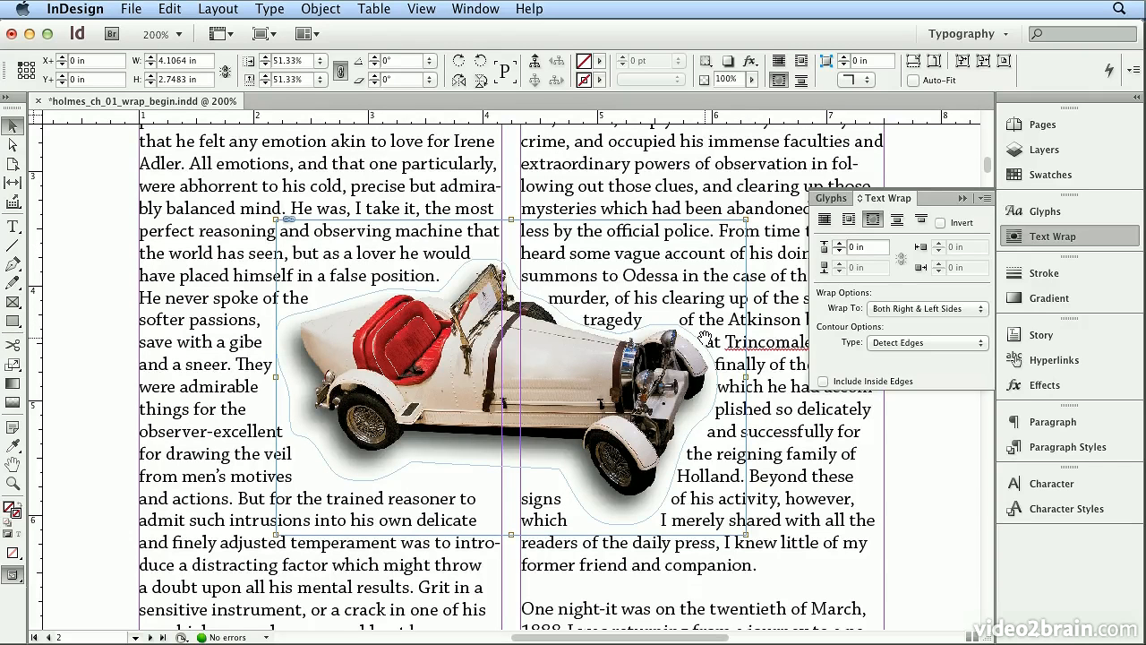
left_click(840, 253)
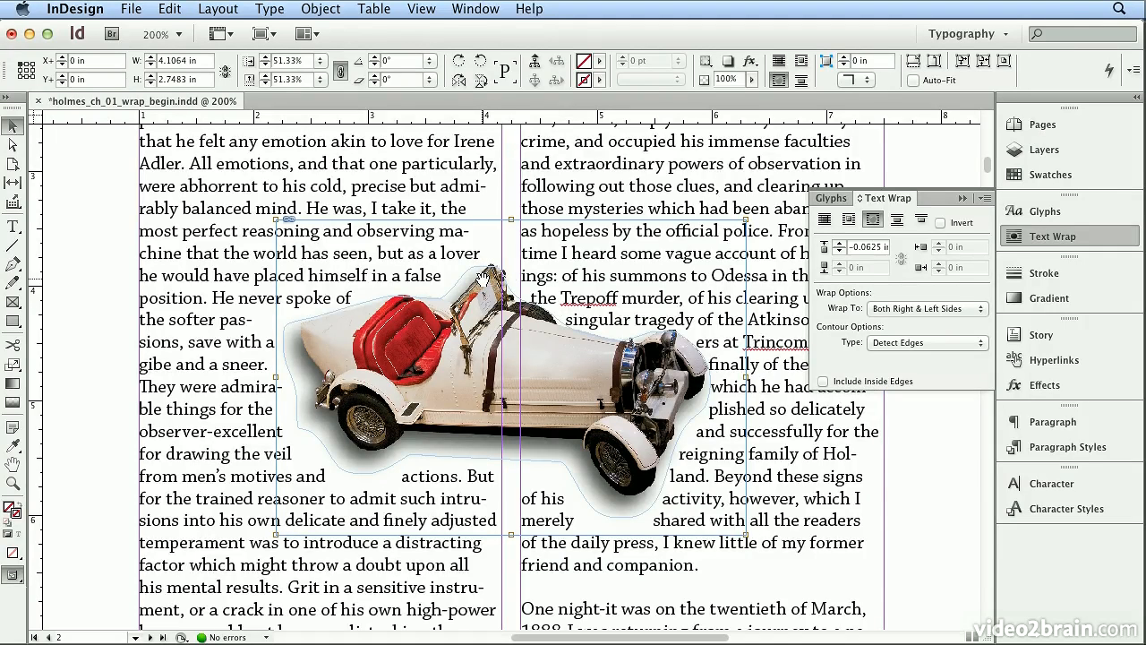
Reshape the car's text wrap contour by moving anchor points closer beneath the rear and front wheels with the Direct Selection tool
left_click(19, 146)
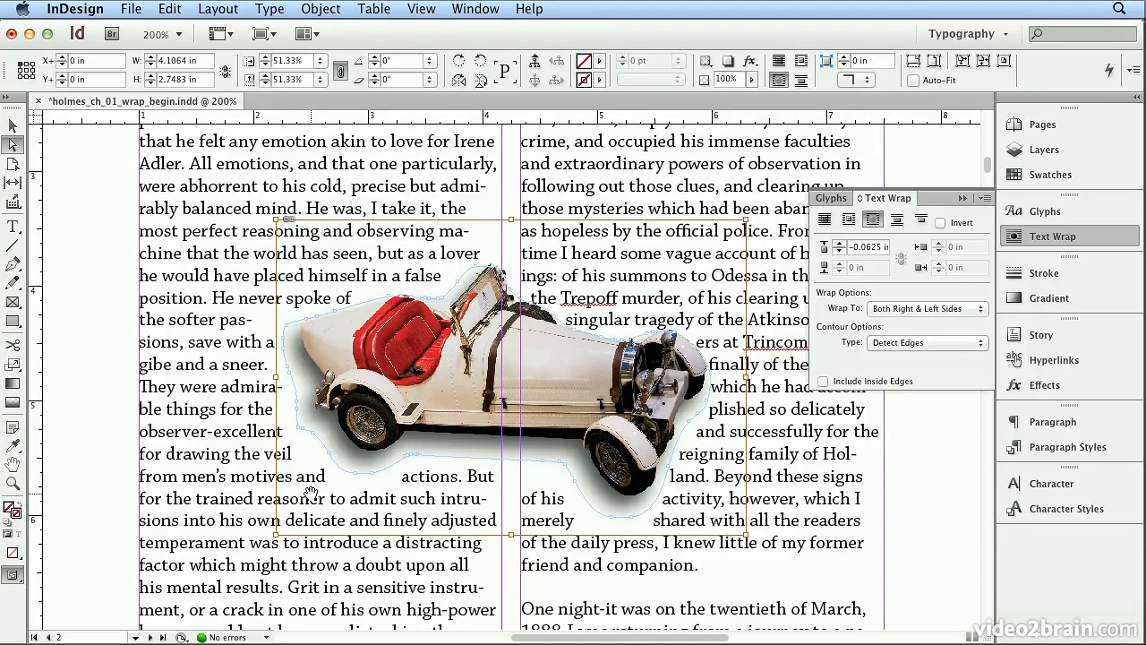
left_click_drag(358, 481, 383, 462)
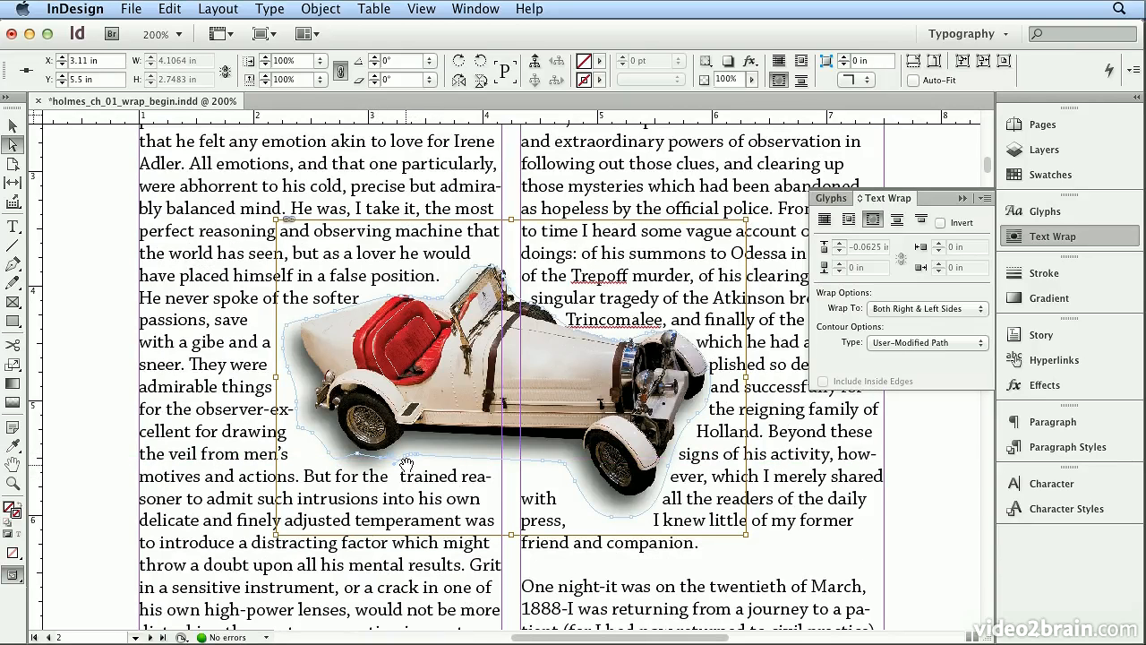
left_click_drag(407, 464, 429, 457)
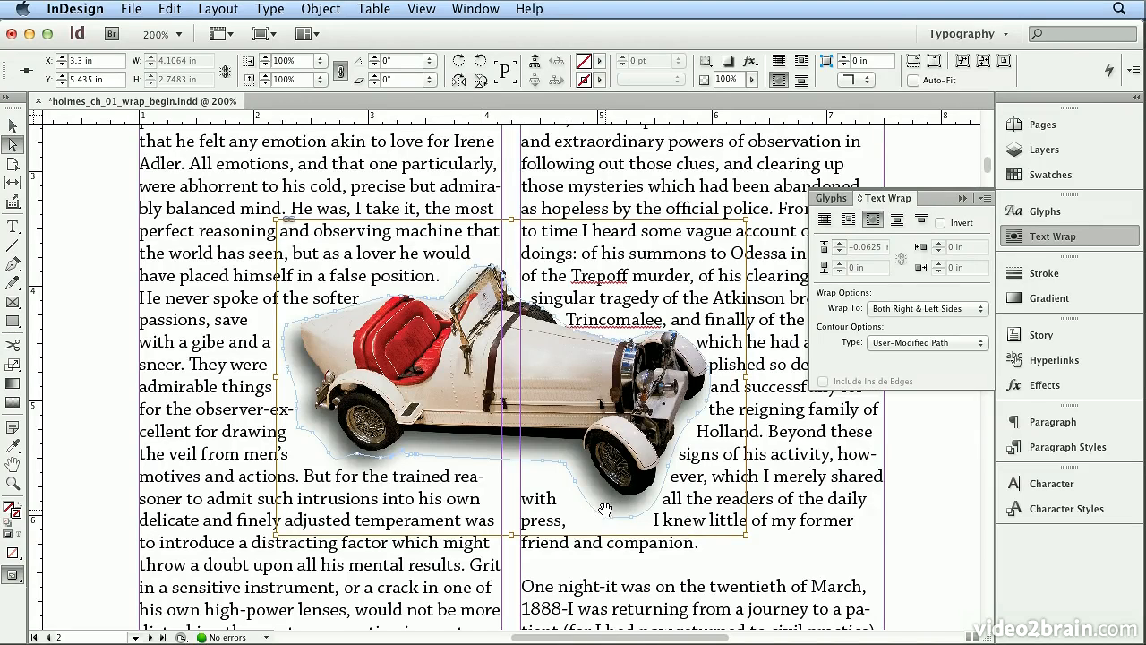
left_click_drag(614, 523, 616, 488)
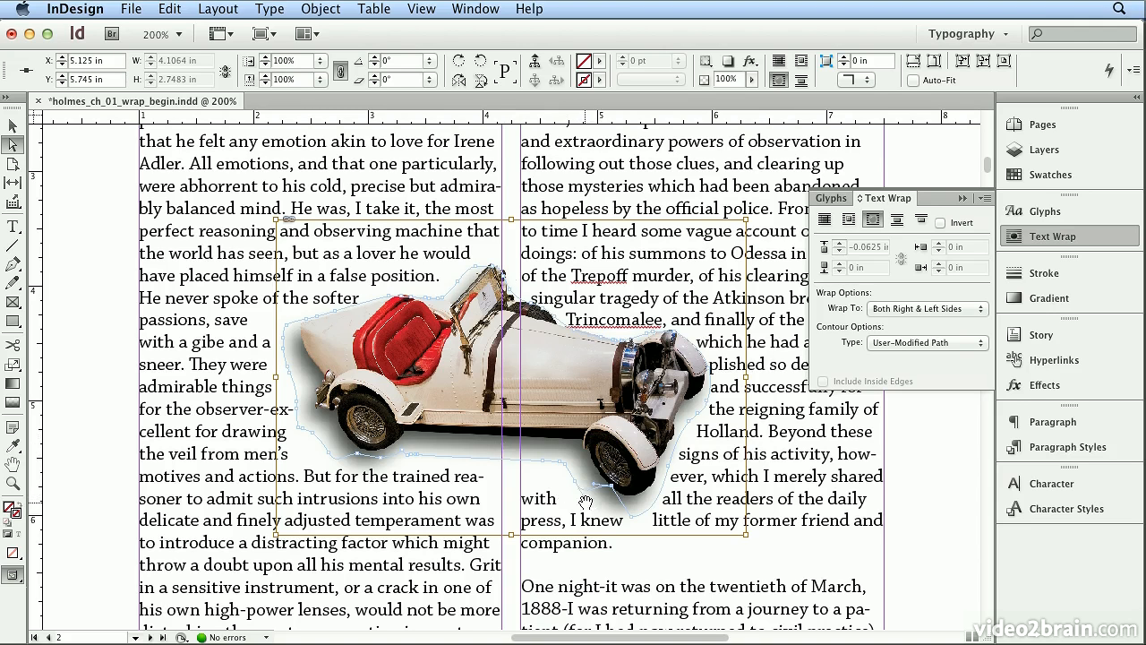
Pull two wrap contour anchor points in the text beneath the car's front wheel, one away to its rear side and one up toward the tyre, and deselect the car
left_click_drag(584, 504, 532, 496)
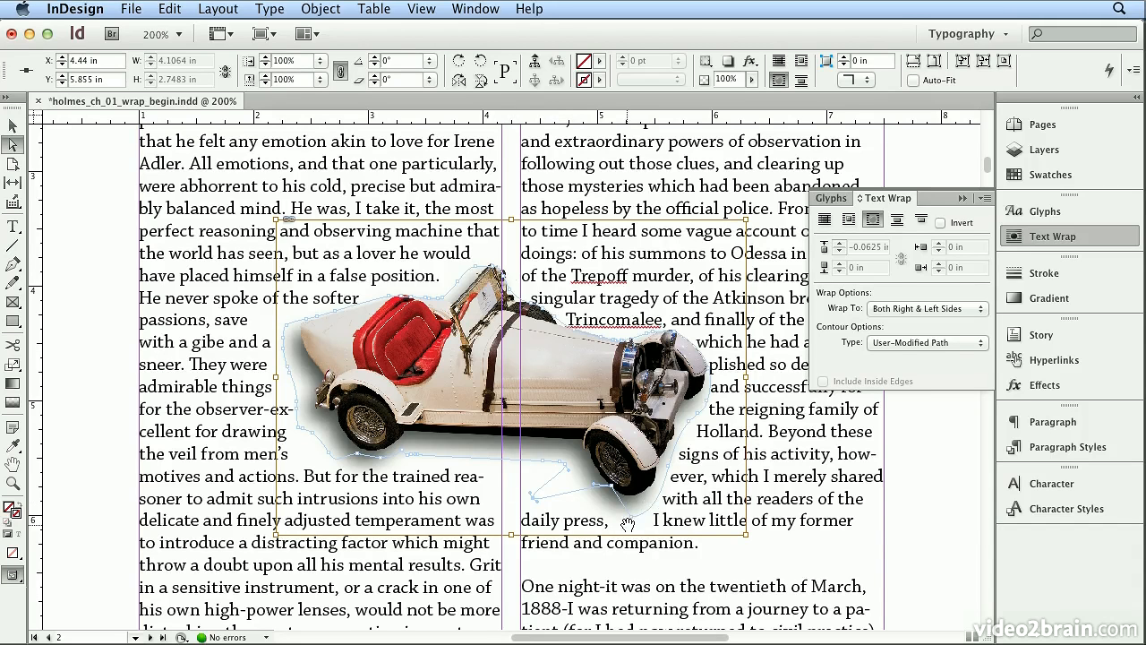
left_click_drag(633, 519, 638, 503)
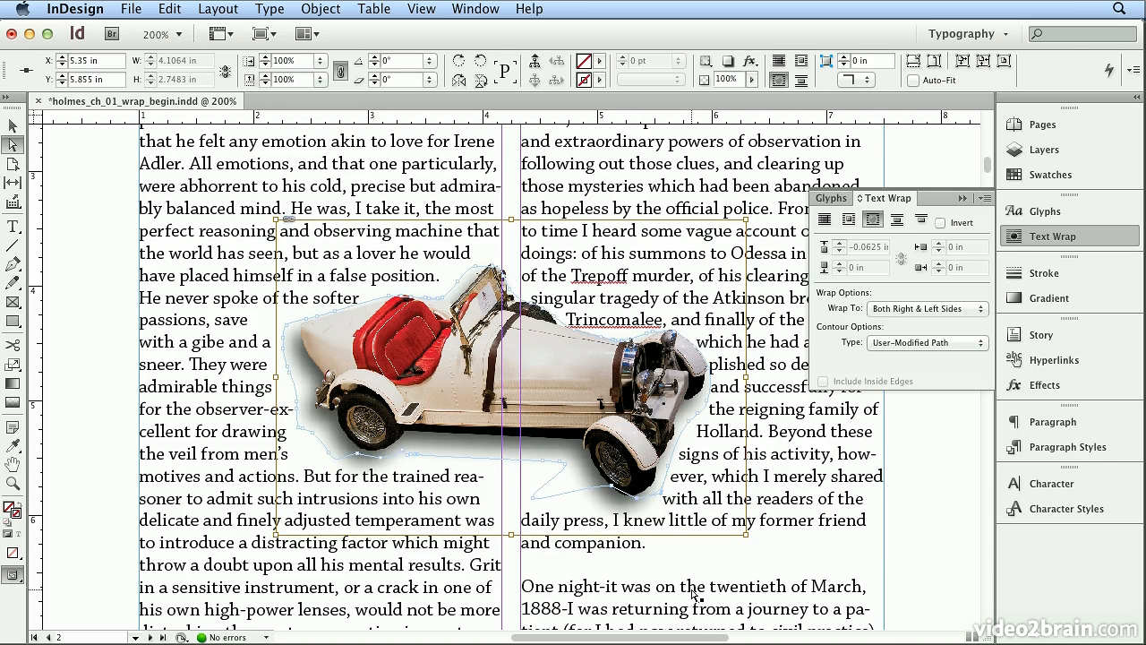
left_click(909, 574)
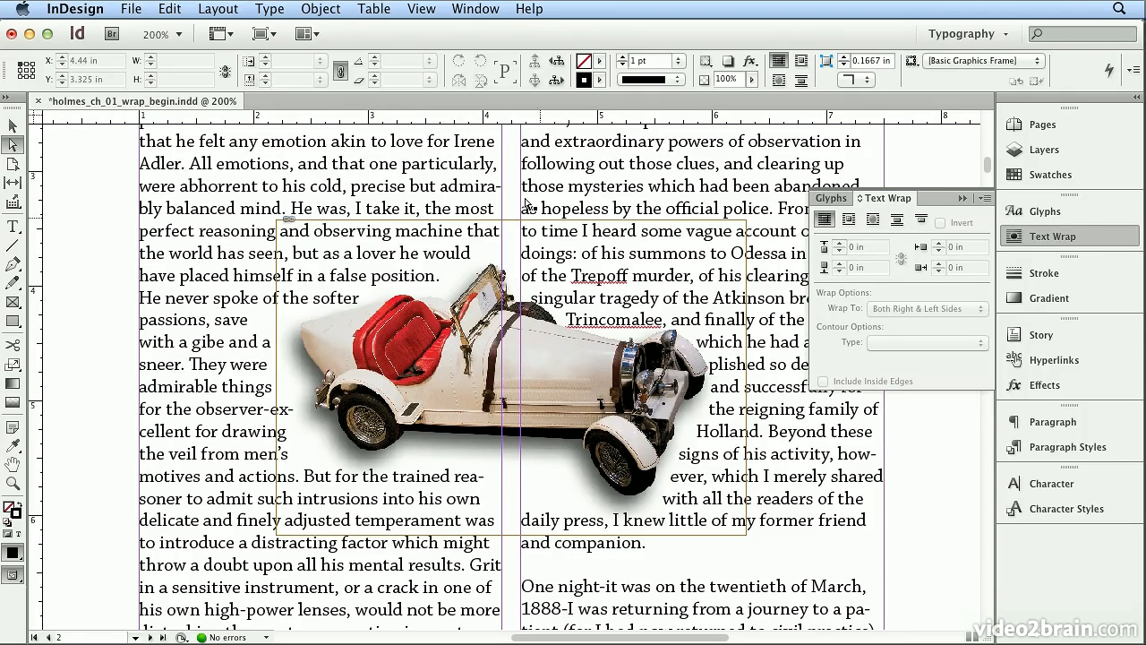
Show the whole page in Preview screen mode to examine the text wrap around the car
key("super+0")
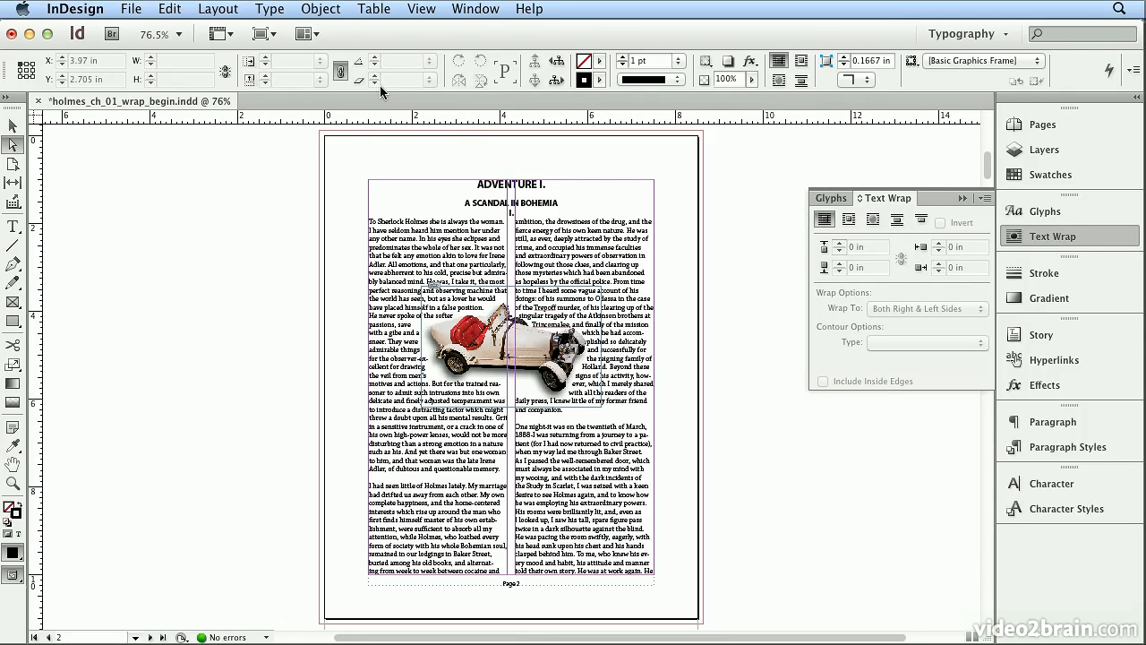
left_click(265, 36)
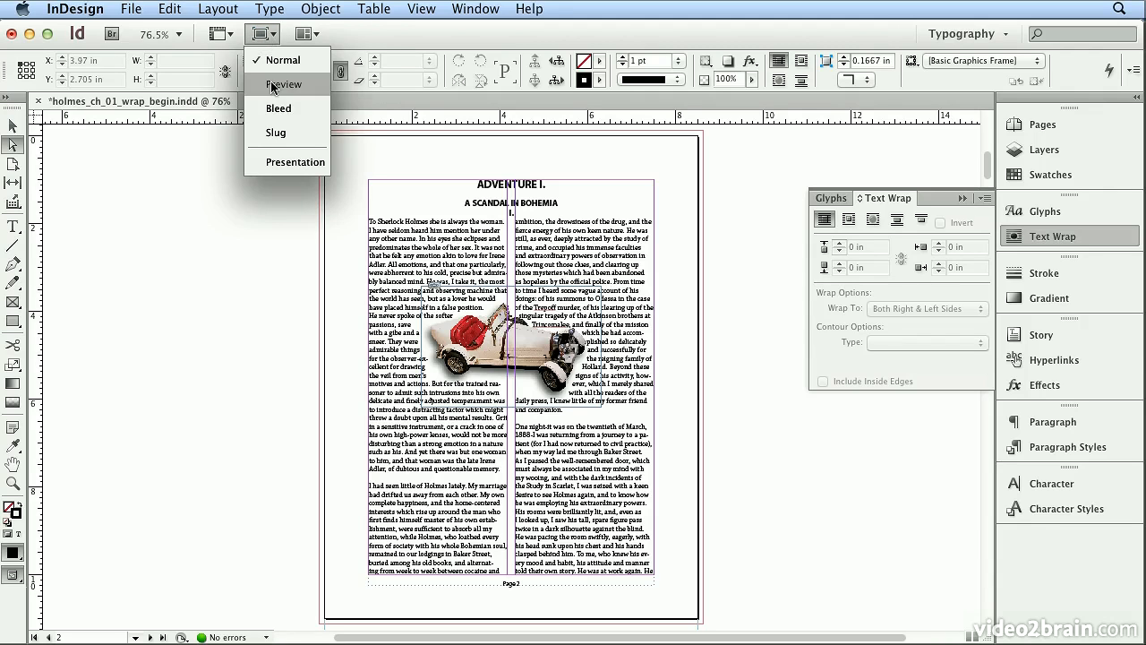
left_click(271, 82)
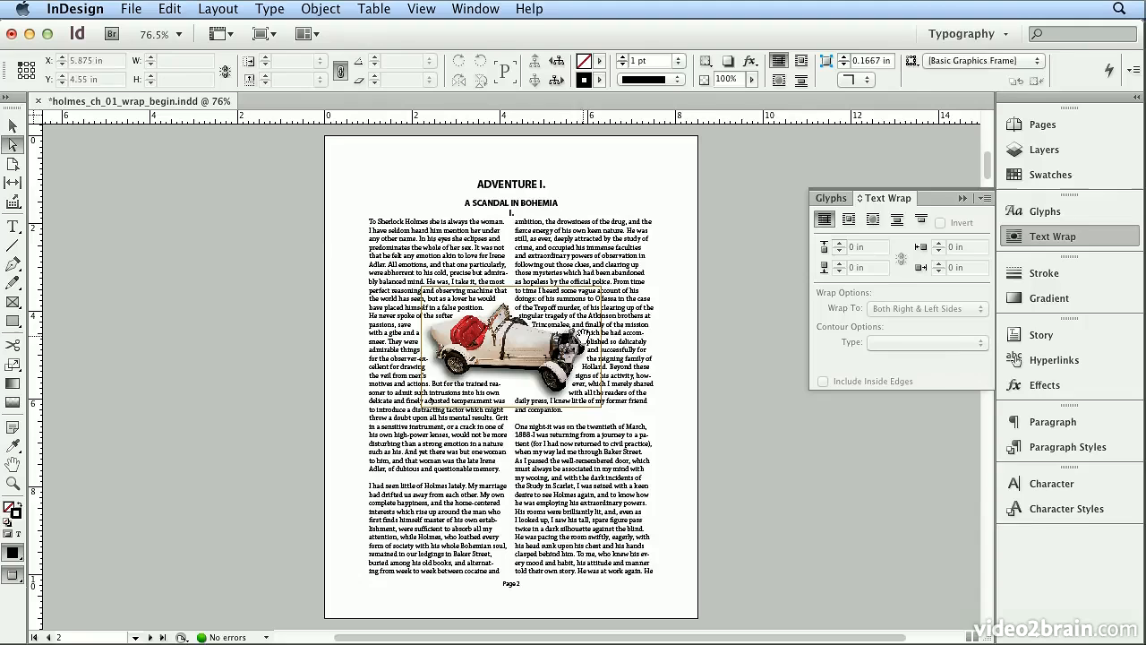
Reshape the car's text wrap contour by moving anchor points outward above the bonnet and above the rear body
left_click(557, 340)
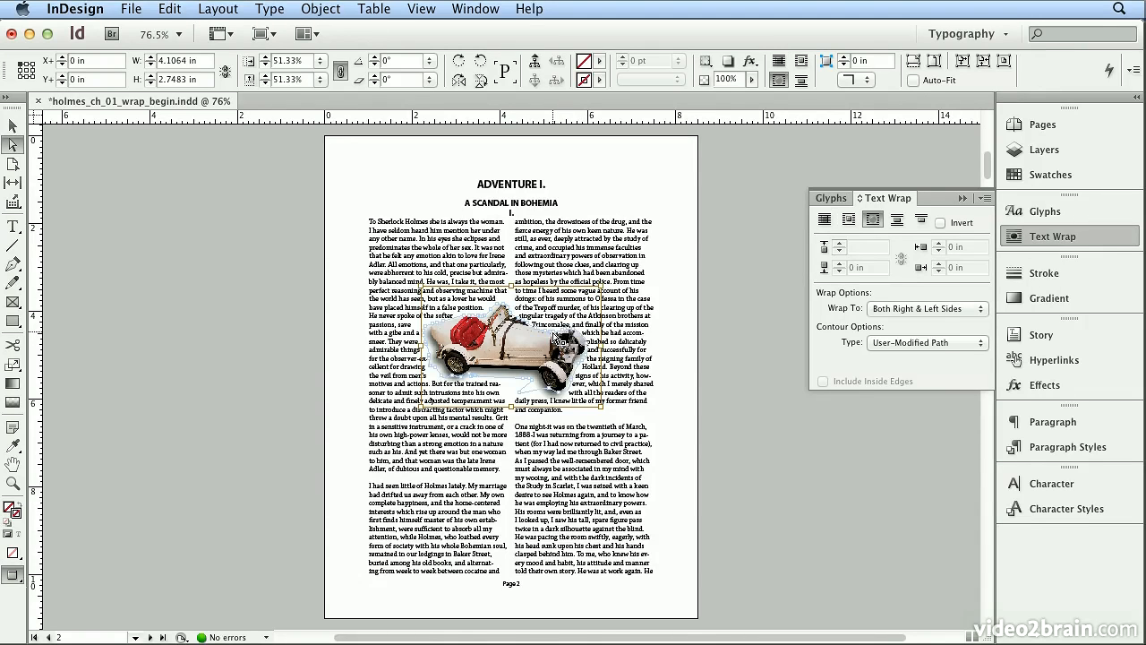
key("super+equal")
key("super+equal")
key("super+equal")
key("super+equal")
key("super+equal")
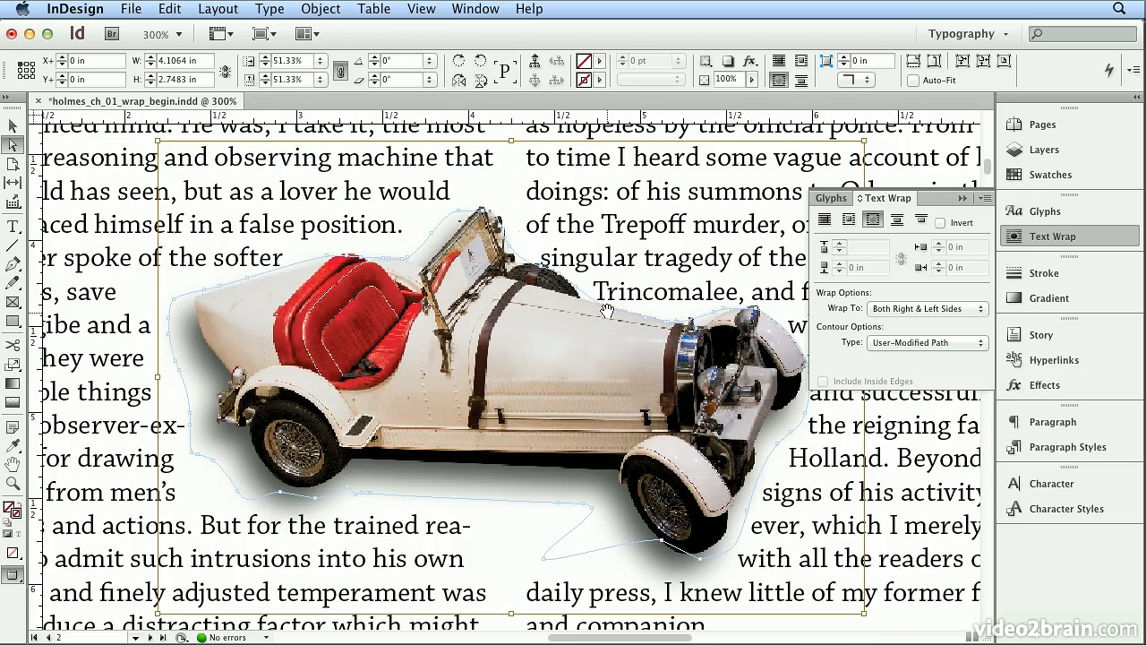
left_click_drag(606, 308, 567, 260)
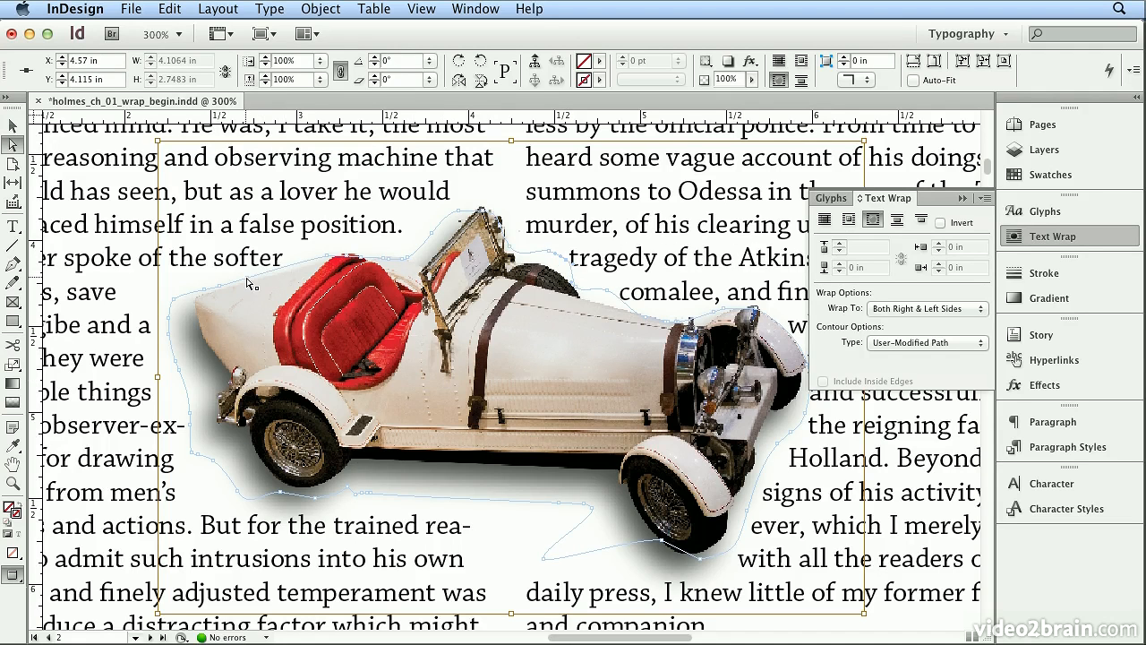
left_click_drag(250, 284, 246, 257)
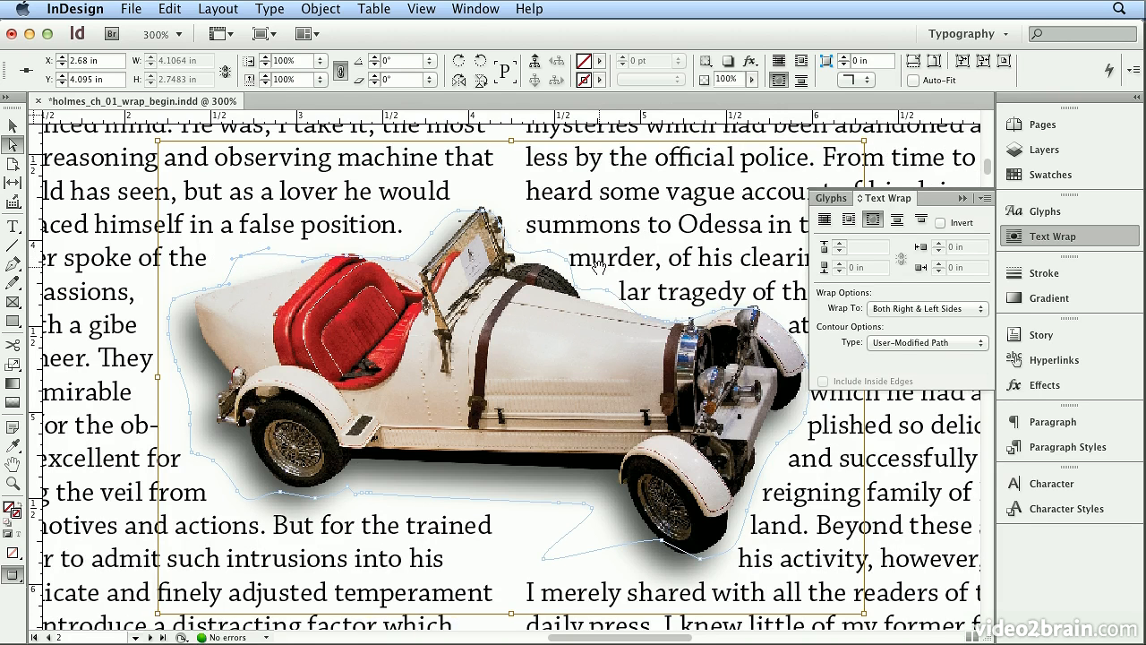
Examine the adjusted wrap on the whole page with the car deselected, and return to Normal screen mode
left_click(410, 9)
left_click(475, 137)
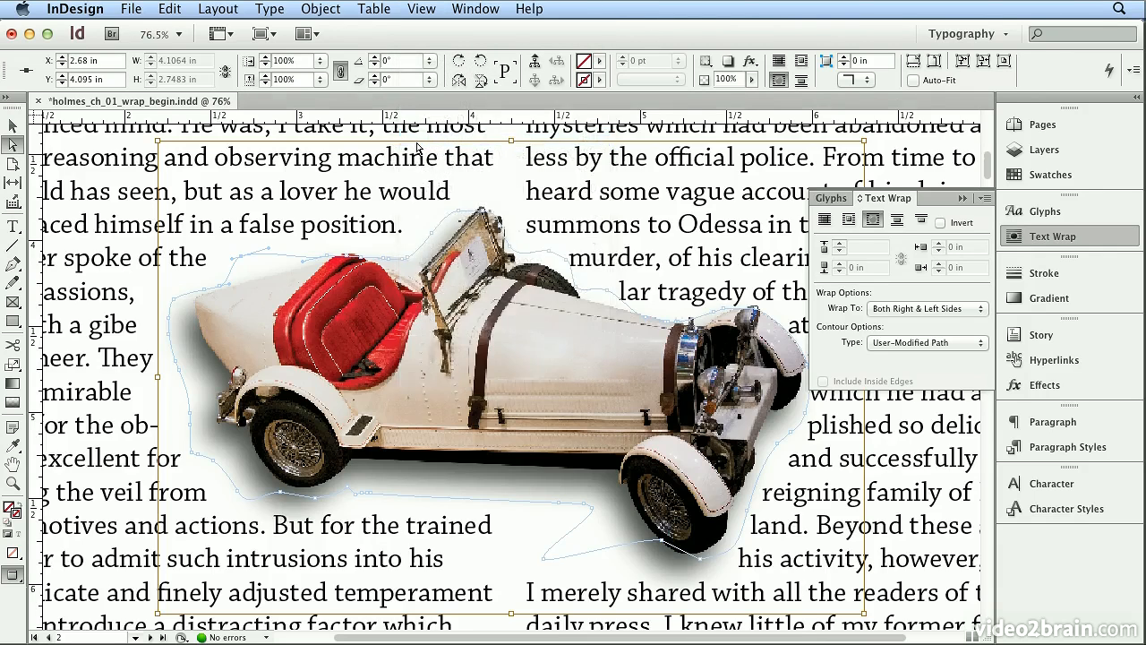
left_click(241, 241)
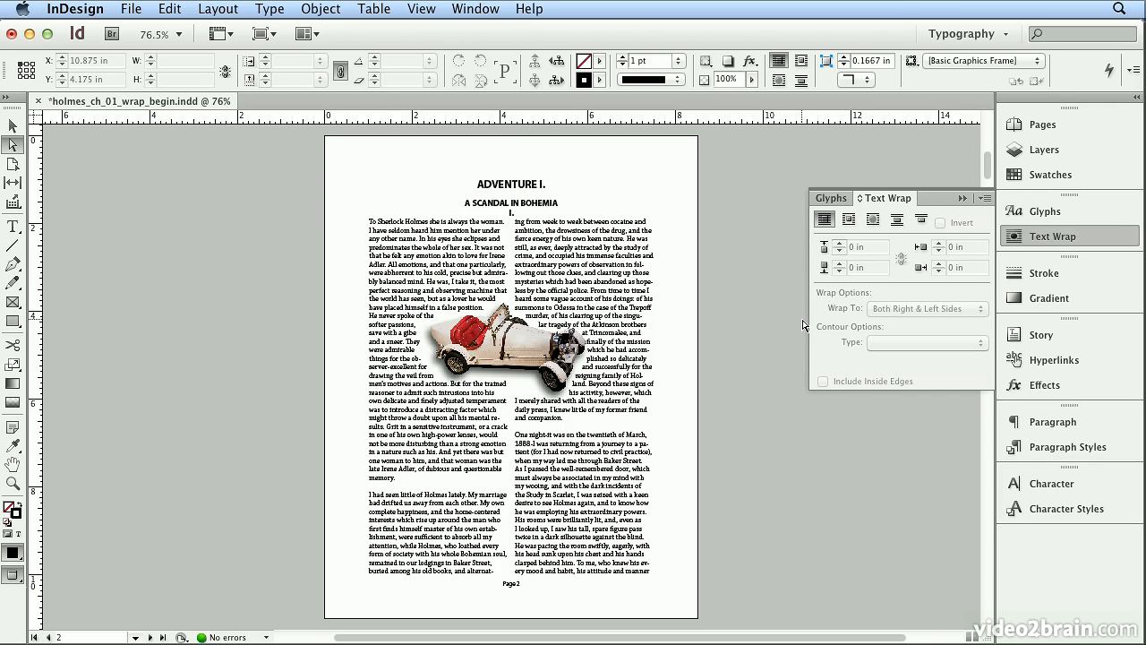
left_click(261, 34)
left_click(273, 60)
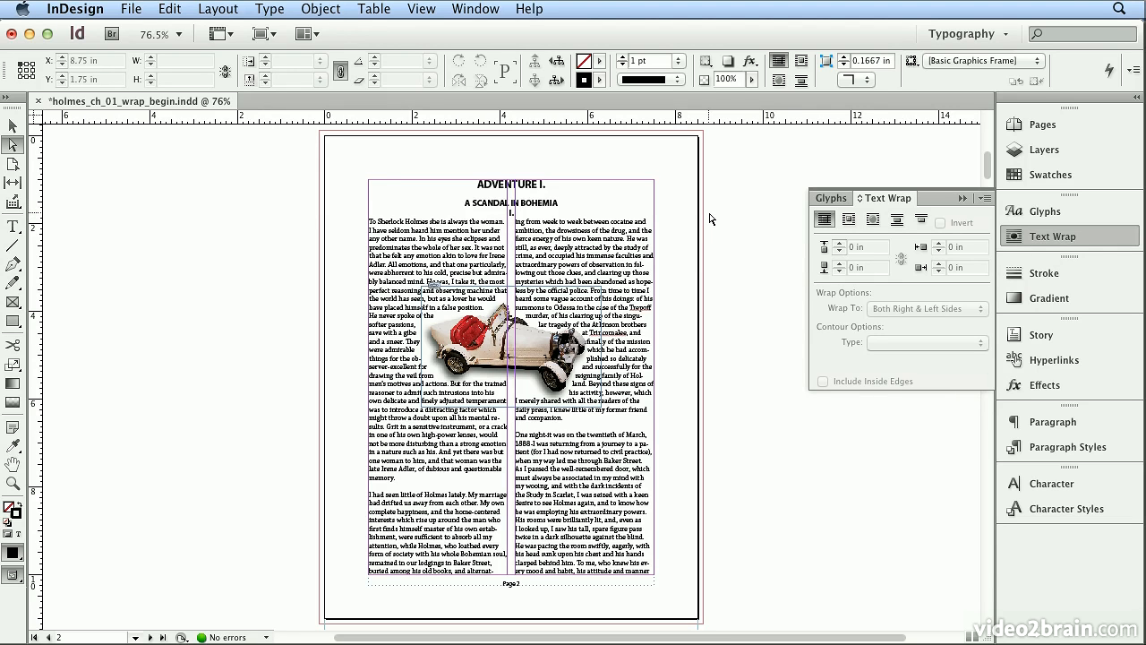
With nothing selected, set the wrap to bounding box and draw a text frame about 2.425 by 0.85 in across the second column's outer edge
left_click(847, 224)
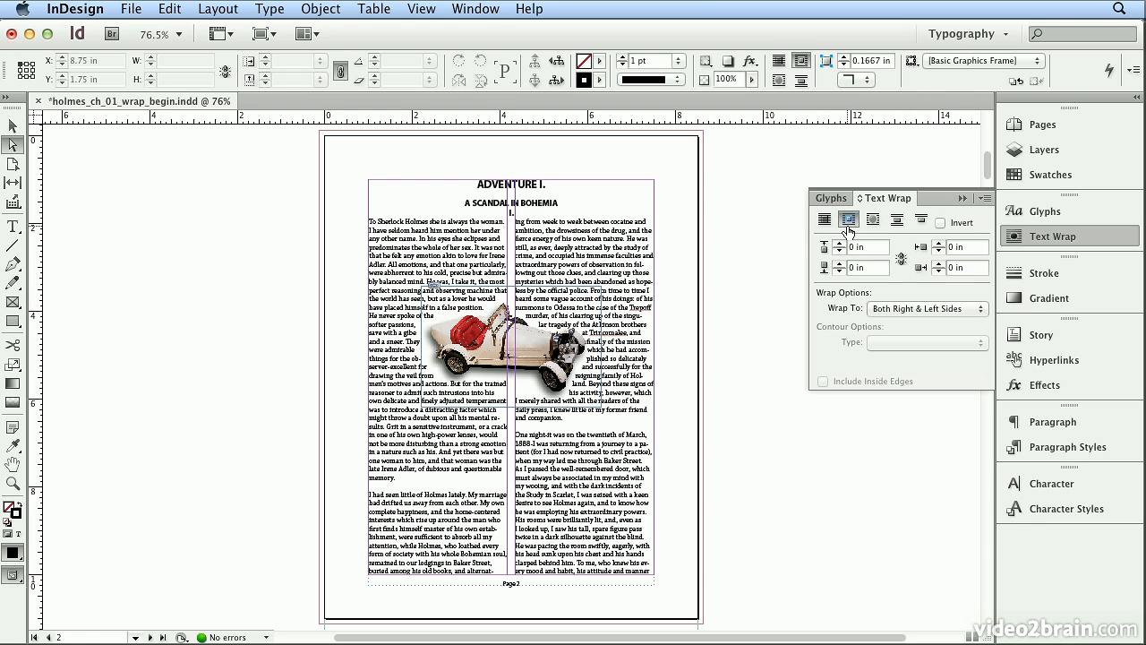
key("t")
left_click_drag(618, 240, 723, 279)
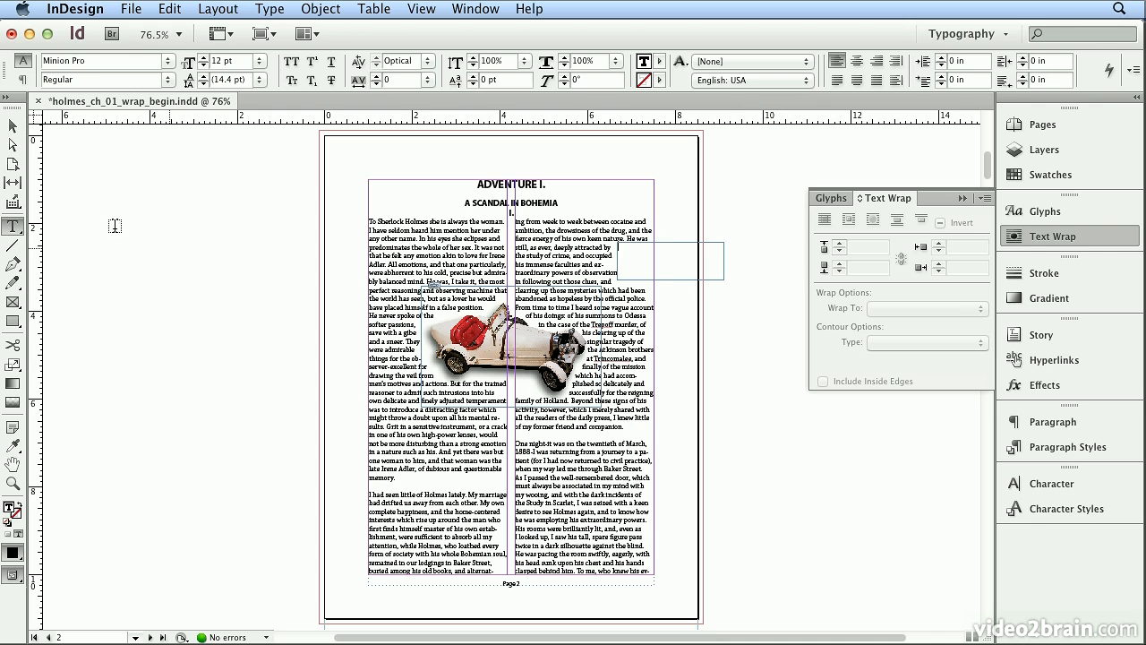
Delete the empty text frame and reset the default wrap to No text wrap with nothing selected
left_click(13, 127)
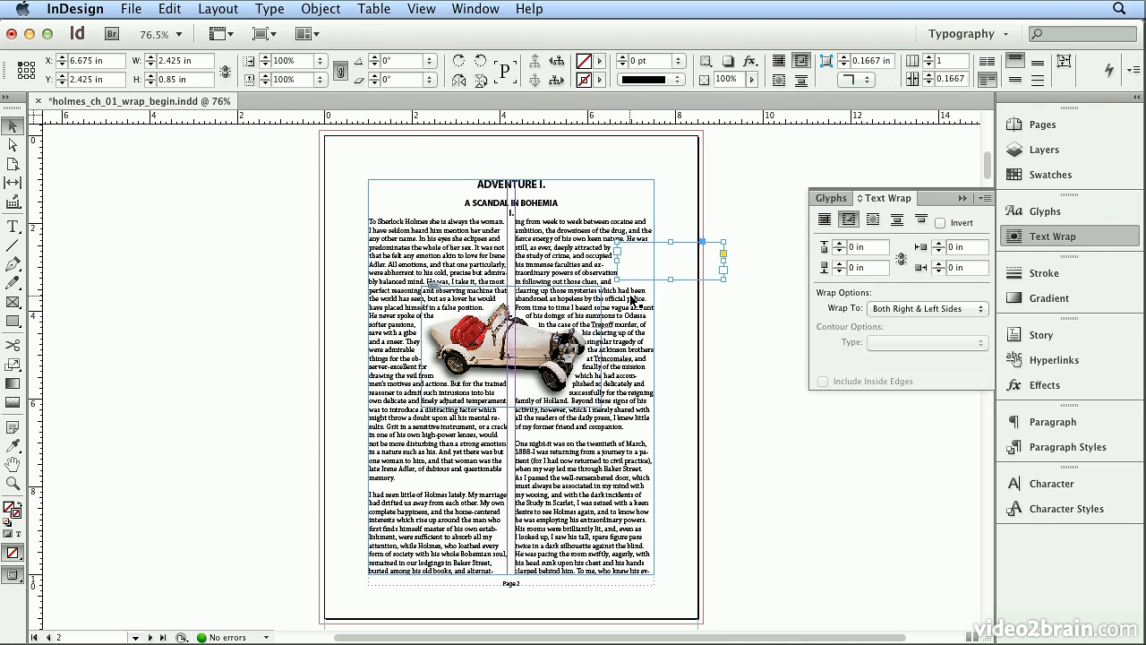
key("Delete")
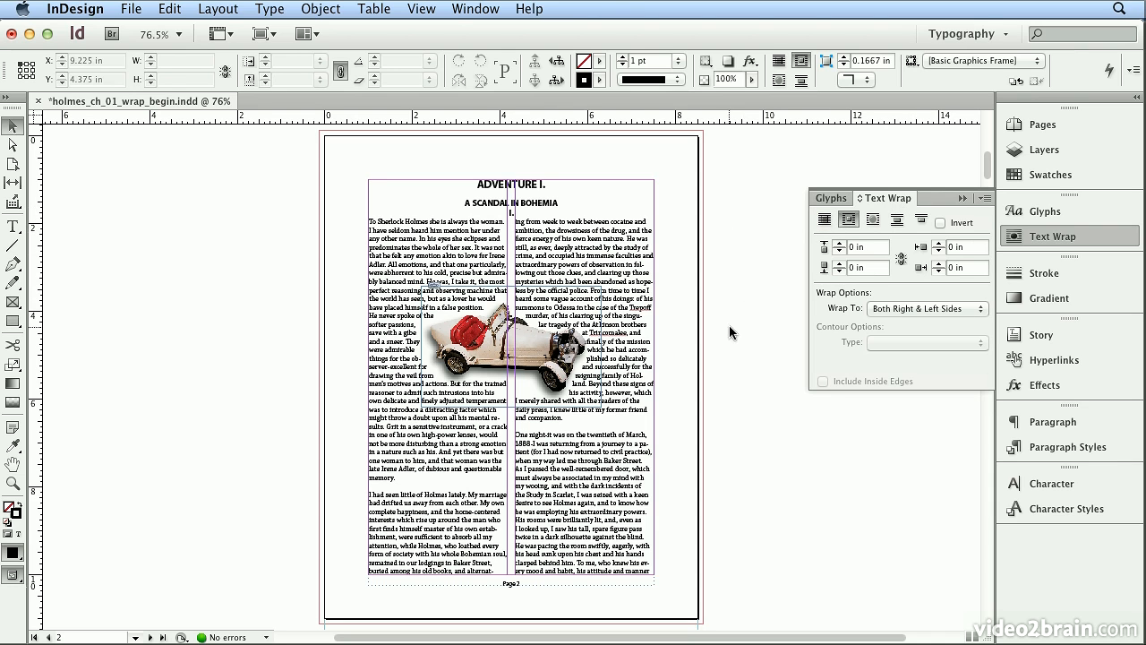
left_click(820, 229)
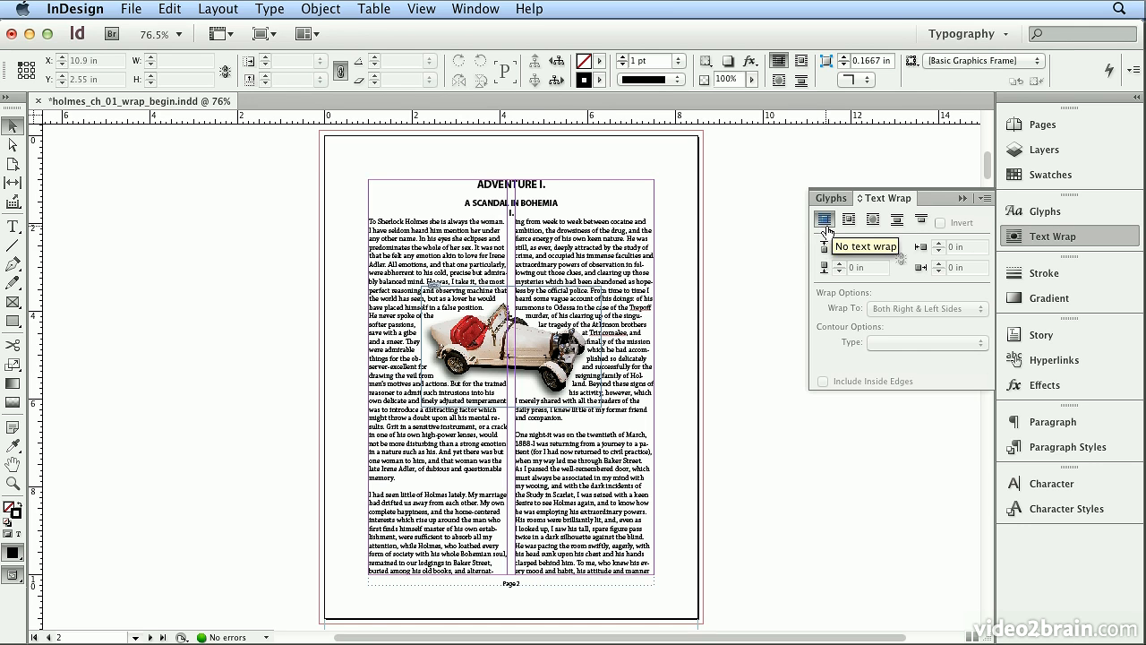
Select the car to inspect its own text wrap settings, and deselect it
left_click(545, 336)
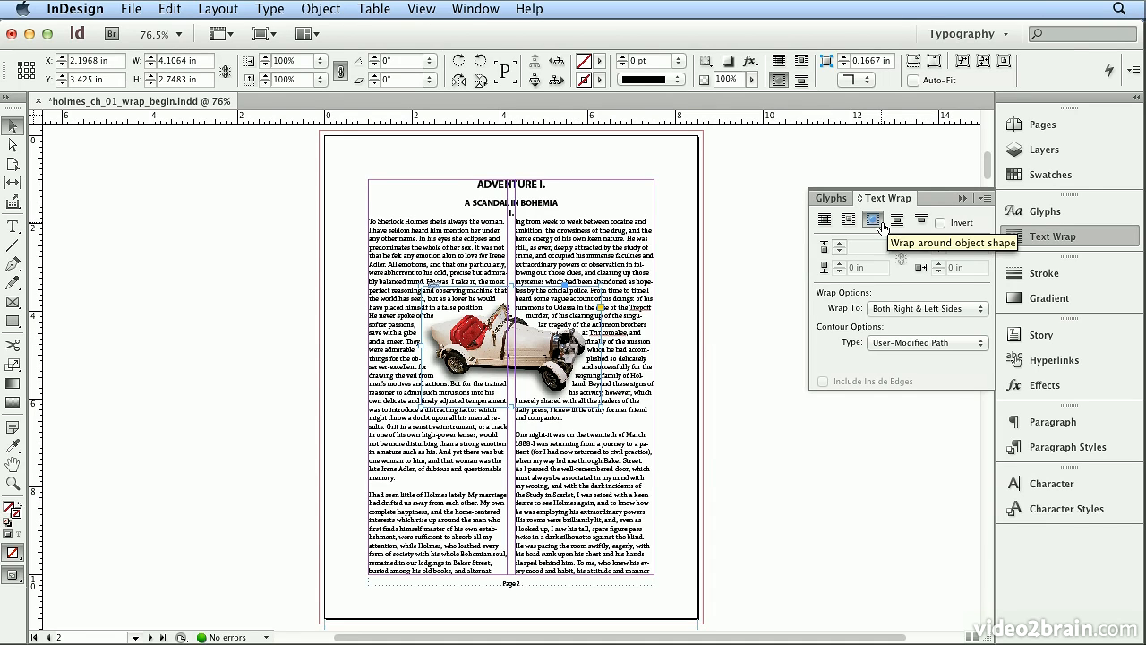
left_click(679, 345)
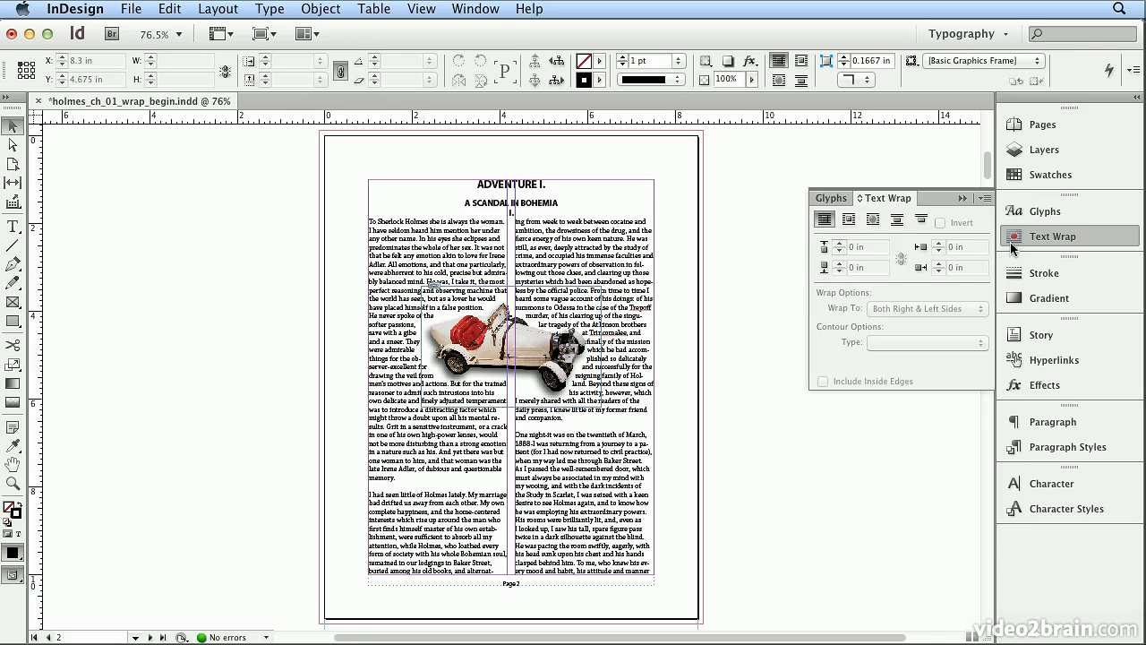
Look through pages 3 and 1 of the document and return to page 2
left_click(1021, 125)
double_click(836, 313)
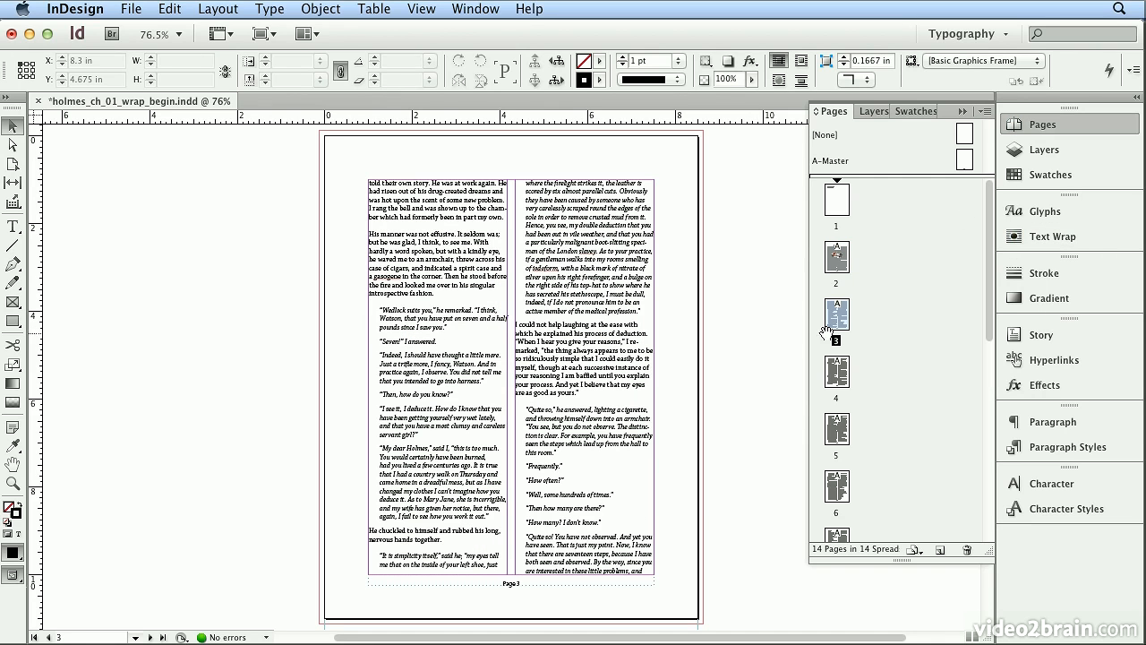
double_click(836, 199)
left_click(835, 259)
double_click(834, 259)
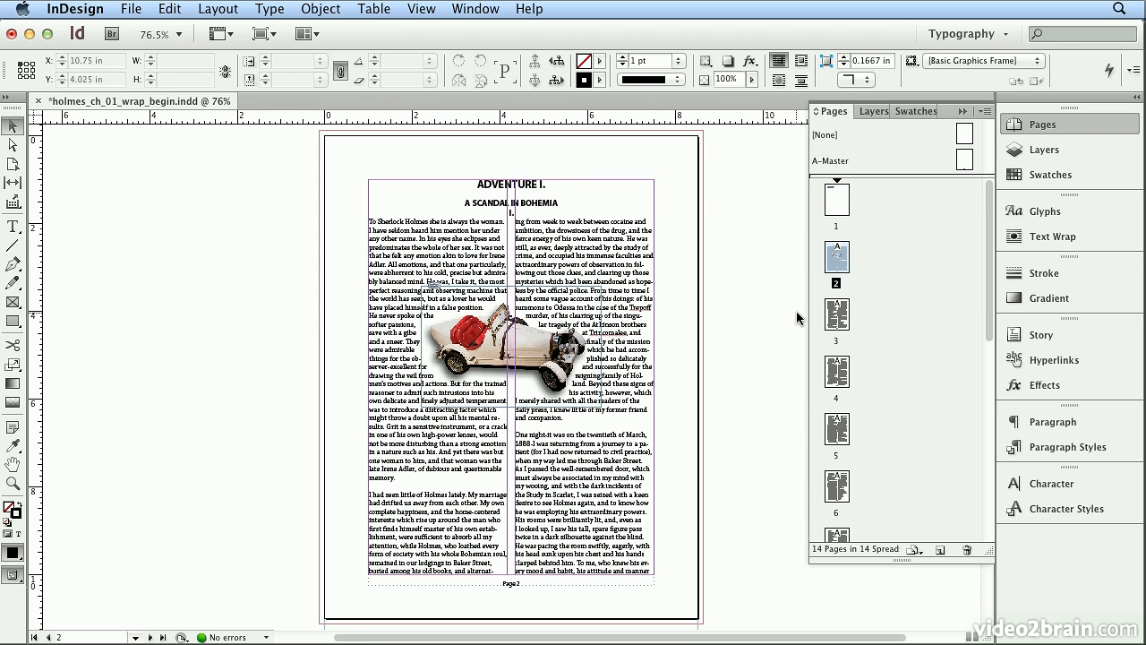